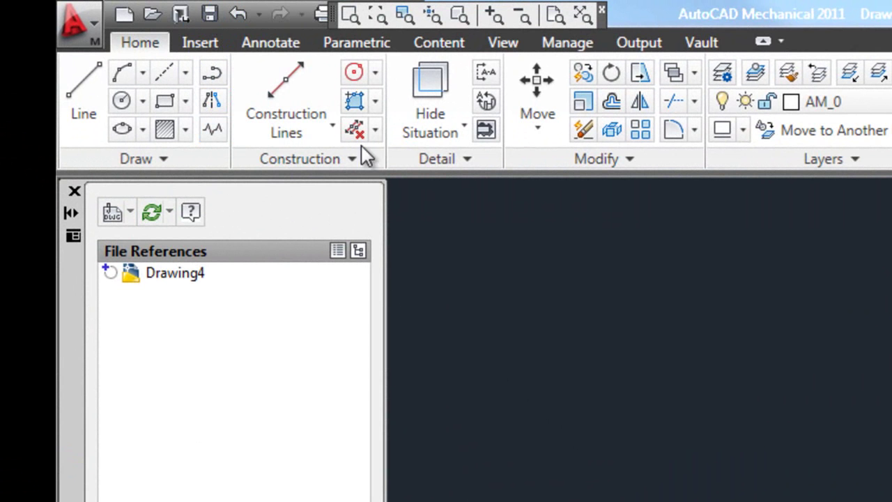
Save the new drawing in the Video design folder under 002 Konstruktion, using a file number generated with the Konstruktion scheme.
{"action": "left_click", "coordinate": [209, 11]}
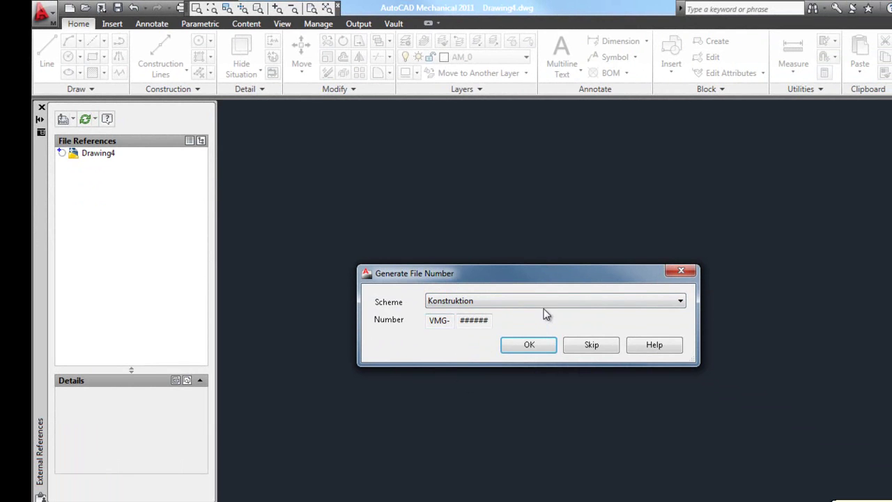
{"action": "left_click", "coordinate": [548, 307]}
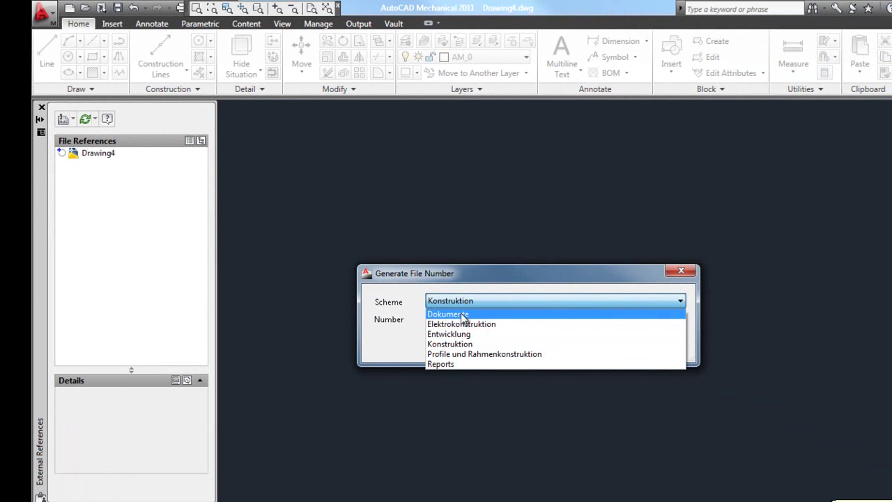
{"action": "left_click", "coordinate": [458, 343]}
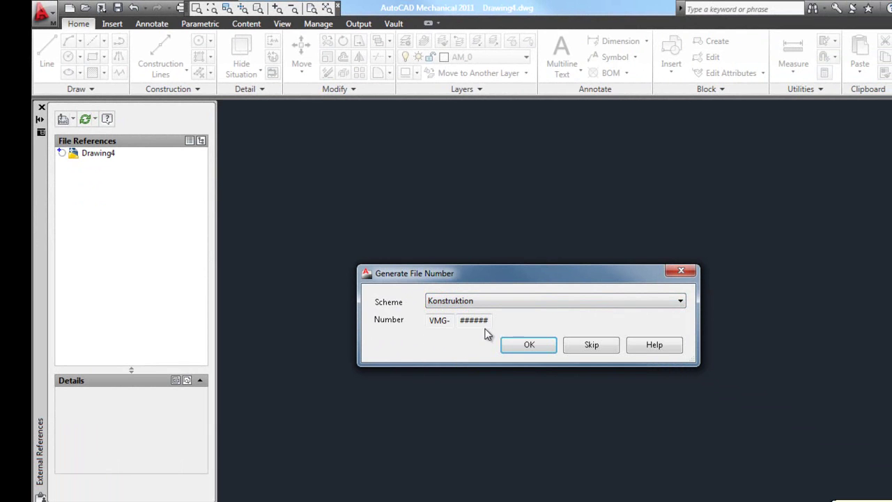
{"action": "left_click", "coordinate": [541, 345]}
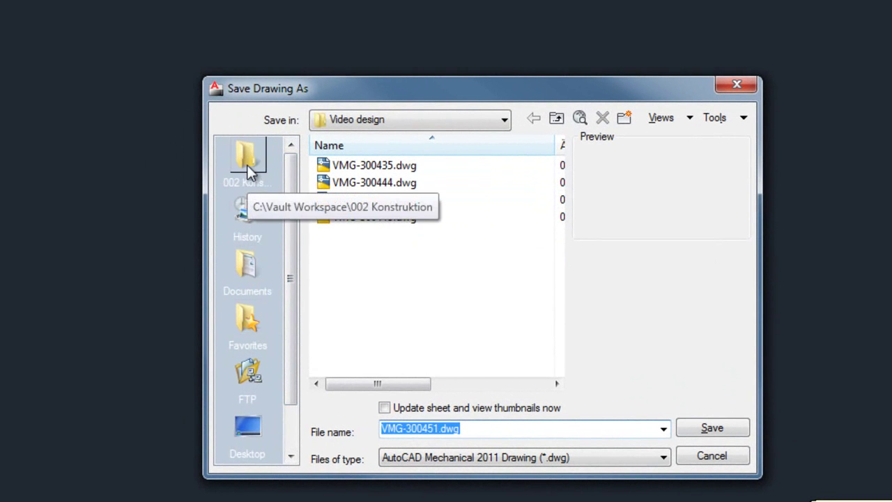
{"action": "left_click", "coordinate": [248, 167]}
{"action": "double_click", "coordinate": [355, 354]}
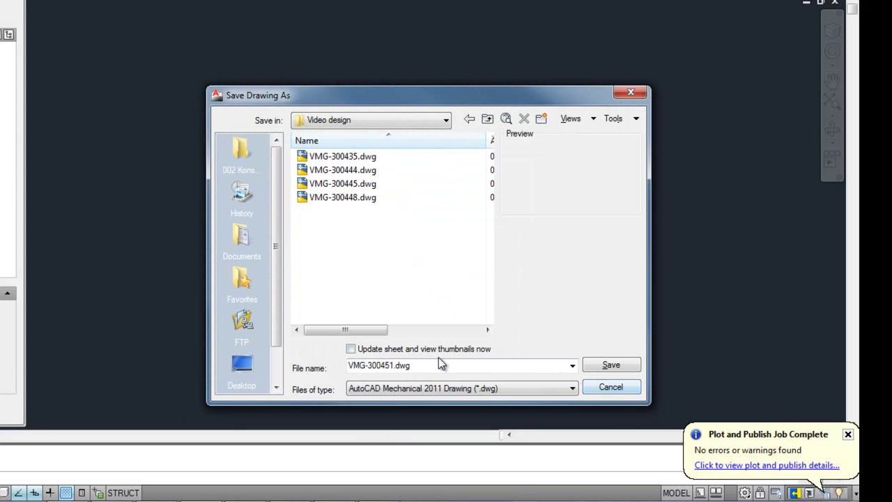
{"action": "left_click", "coordinate": [633, 364]}
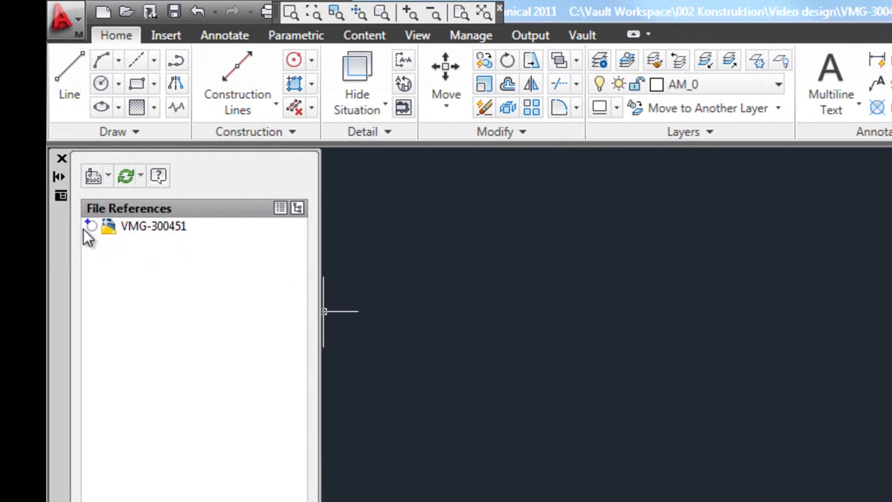
Draw an upright rectangle 20 wide and 100 high in the empty drawing area.
{"action": "mouse_move", "coordinate": [101, 232]}
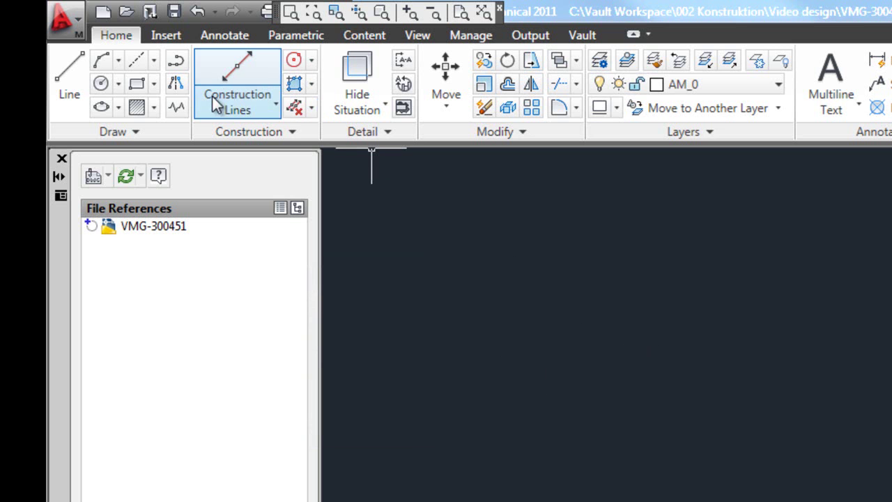
{"action": "left_click", "coordinate": [139, 87]}
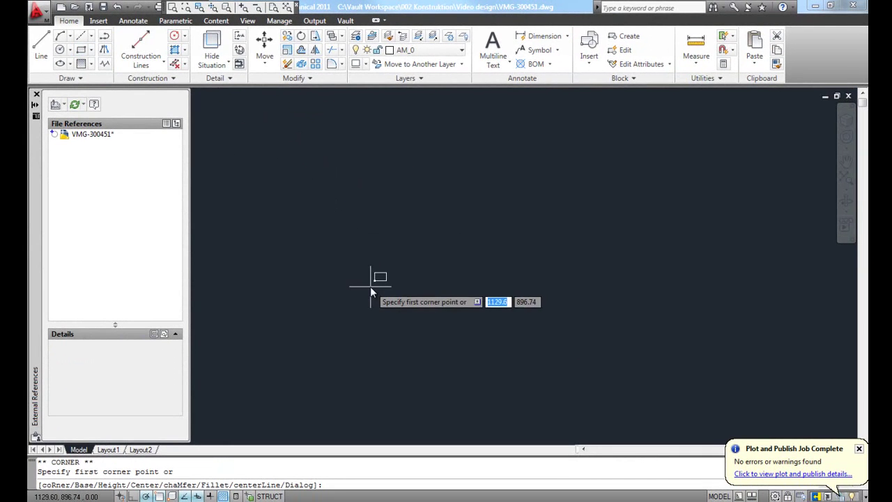
{"action": "left_click", "coordinate": [370, 286]}
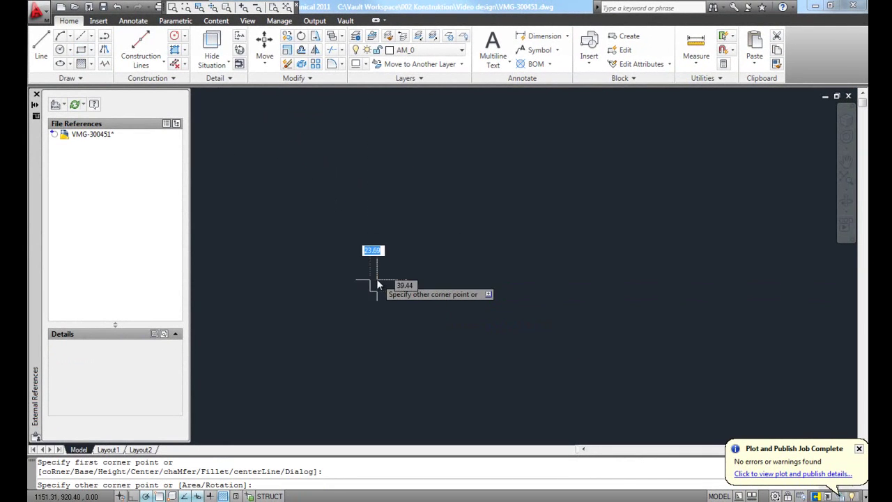
{"action": "type", "text": "20"}
{"action": "key", "text": "Tab"}
{"action": "key", "text": "Return"}
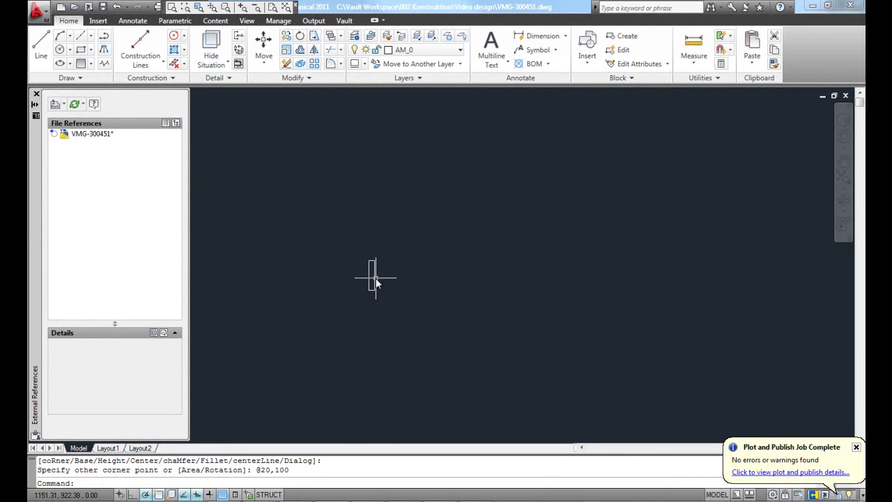
Draw a second rectangle from the upright rectangle's lower-left corner, extending 120 to the right and 20 downward.
{"action": "scroll", "coordinate": [374, 279], "scroll_direction": "up", "scroll_amount": 3}
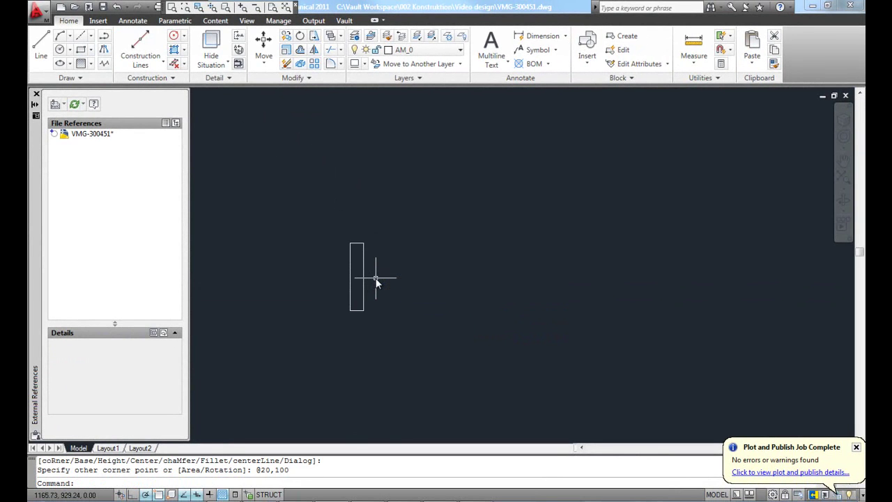
{"action": "left_click", "coordinate": [78, 49]}
{"action": "left_click", "coordinate": [334, 328]}
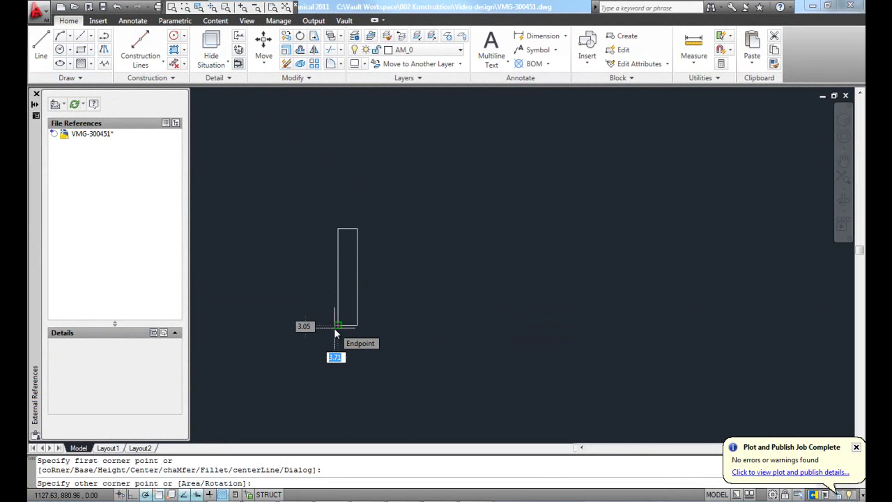
{"action": "type", "text": "@120"}
{"action": "key", "text": "Tab"}
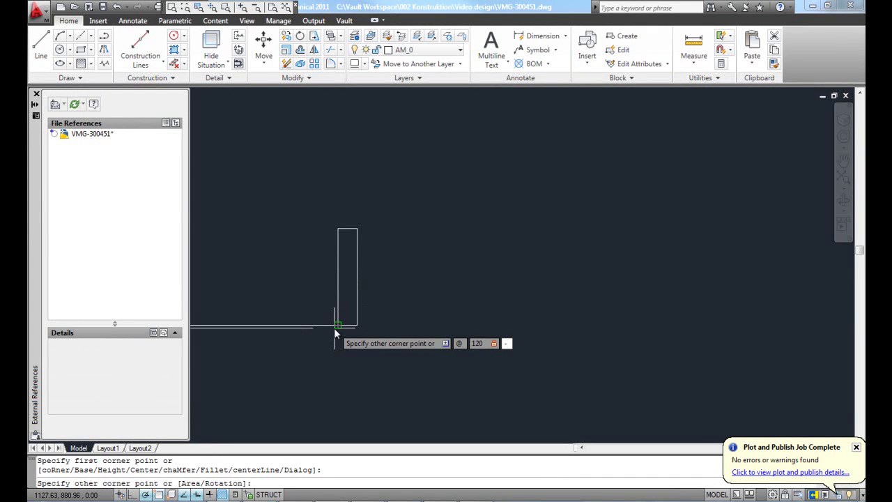
{"action": "type", "text": "-20"}
{"action": "key", "text": "Return"}
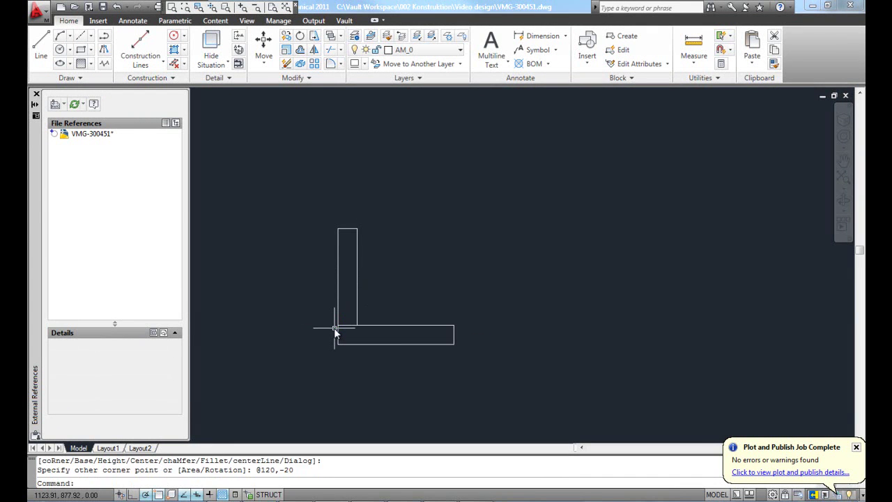
Add a part reference named "Plate 100x20" on the top edge of the upright rectangle.
{"action": "middle_click_drag", "start_coordinate": [400, 308], "coordinate": [492, 271]}
{"action": "scroll", "coordinate": [494, 271], "scroll_direction": "up", "scroll_amount": 2}
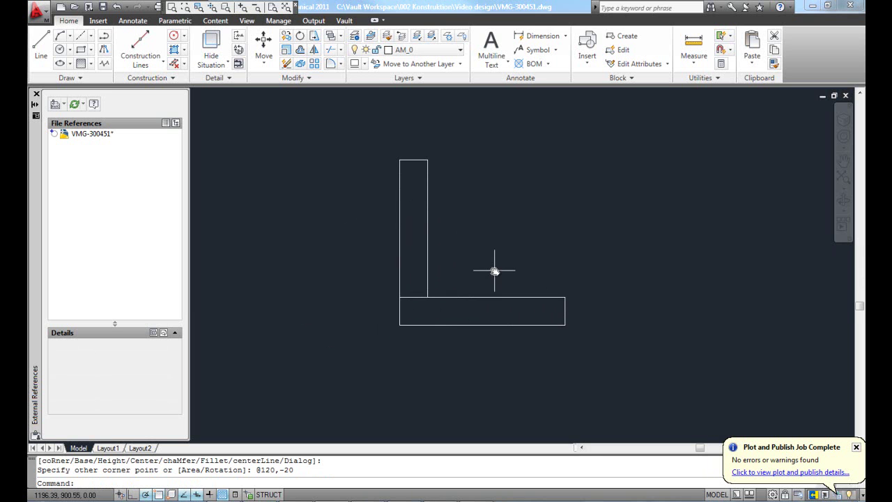
{"action": "left_click", "coordinate": [133, 21]}
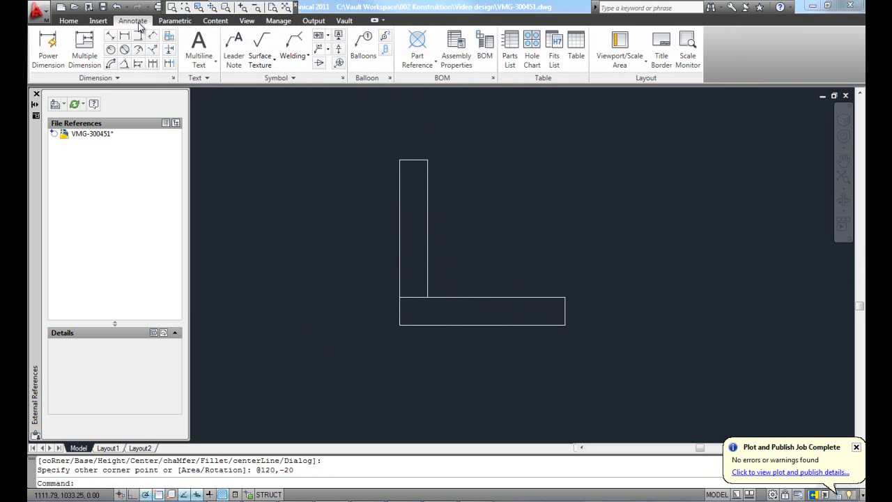
{"action": "left_click", "coordinate": [419, 44]}
{"action": "left_click", "coordinate": [385, 122]}
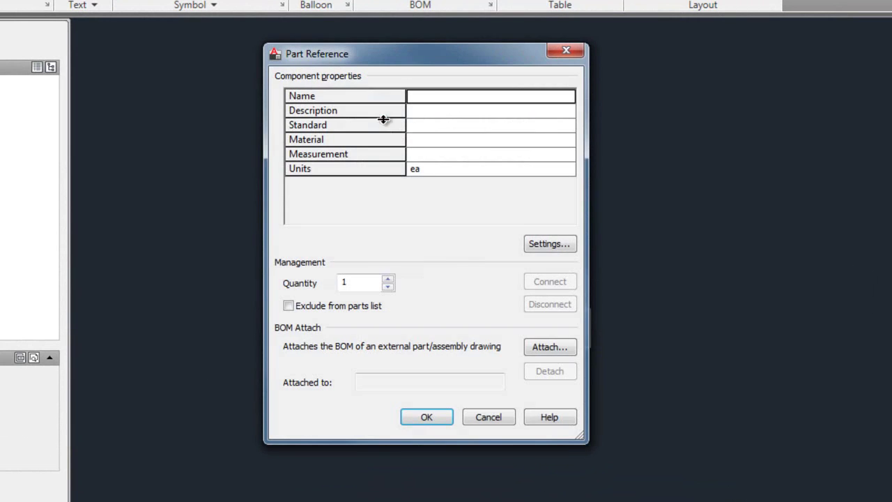
{"action": "left_click", "coordinate": [433, 98]}
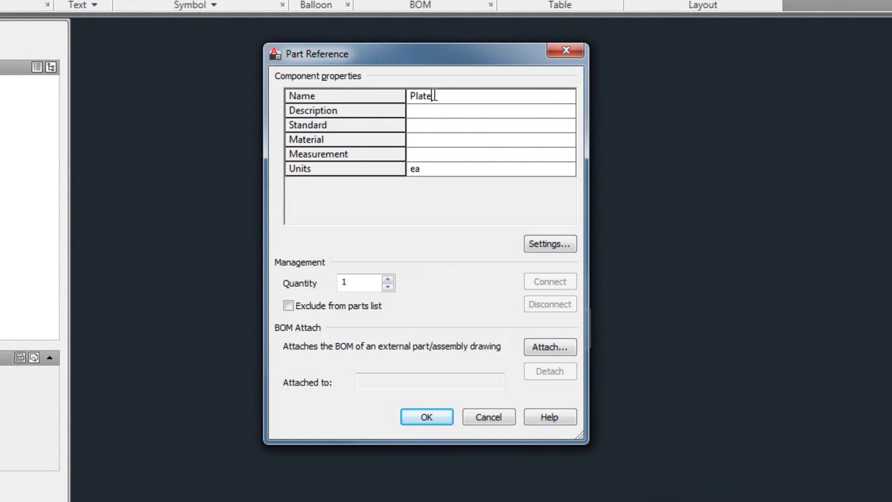
{"action": "type", "text": "Plate "}
{"action": "type", "text": "100x20"}
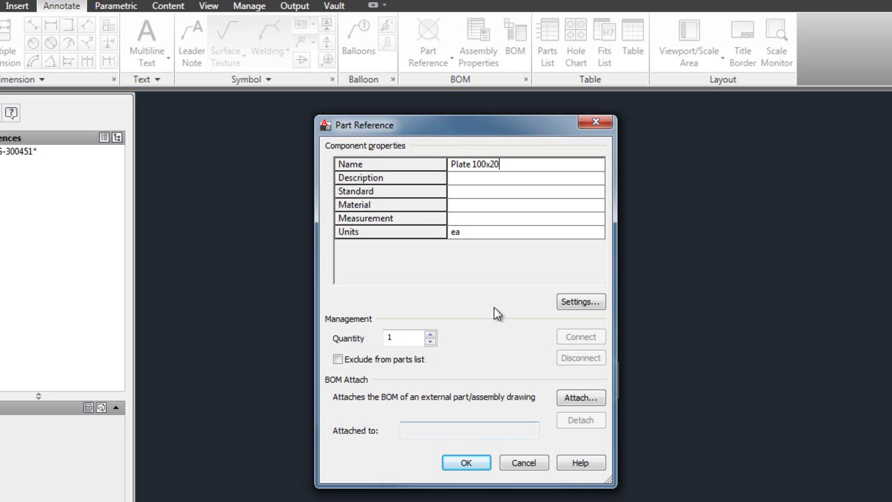
{"action": "left_click", "coordinate": [468, 464]}
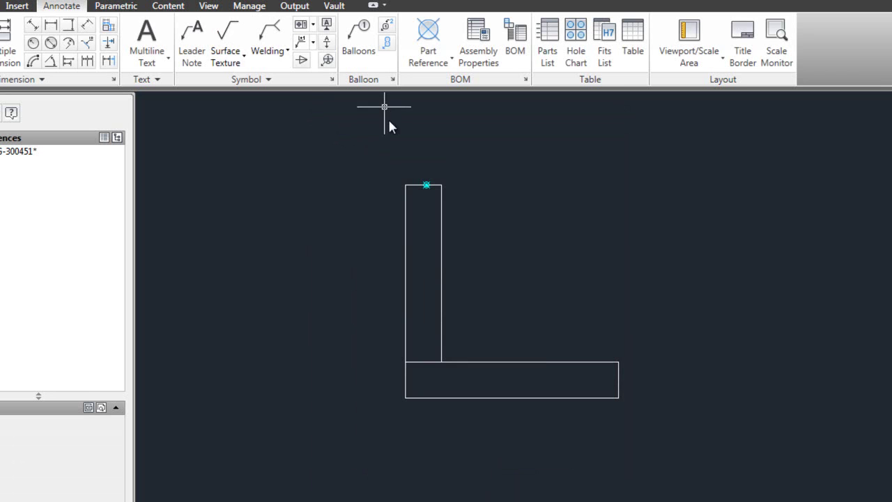
Add a part reference named "Ground plate 120x20" on the horizontal rectangle's top edge and generate the MAIN bill of materials.
{"action": "left_click", "coordinate": [426, 31]}
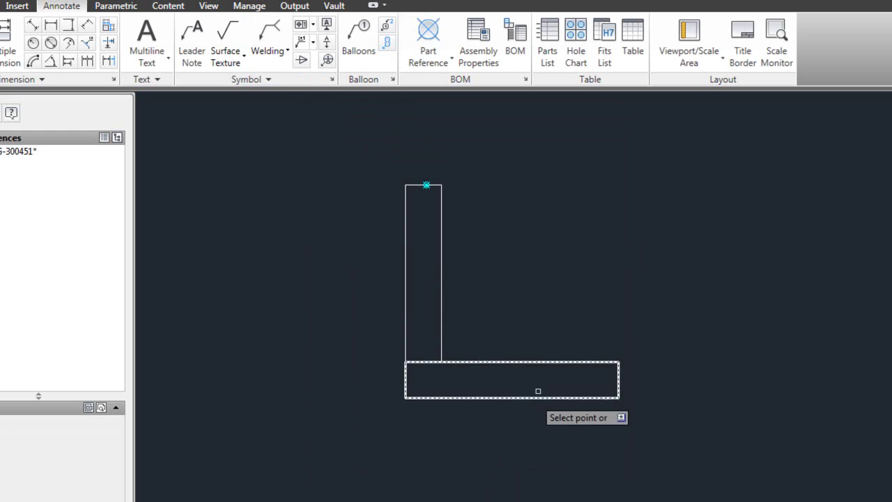
{"action": "left_click", "coordinate": [546, 363]}
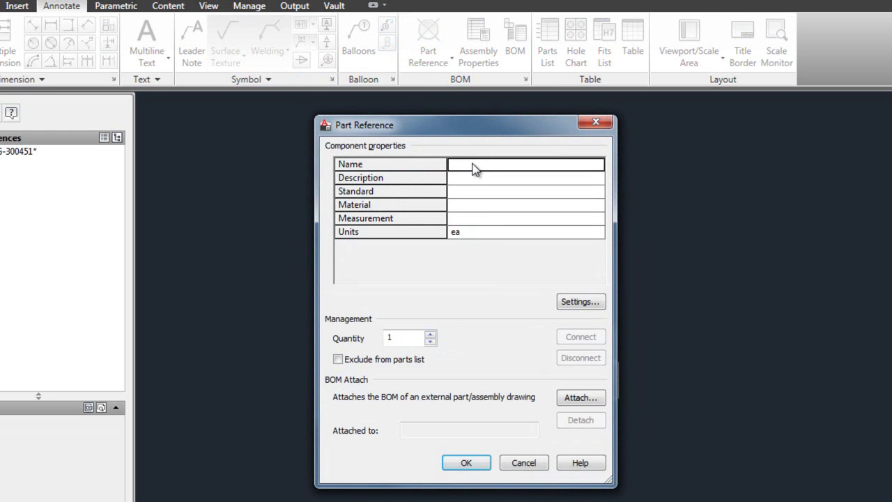
{"action": "left_click", "coordinate": [473, 163]}
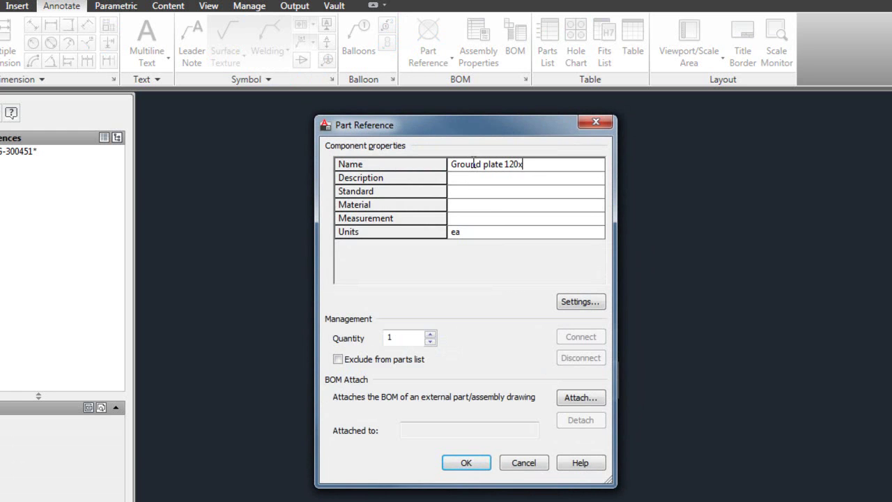
{"action": "left_click", "coordinate": [469, 463]}
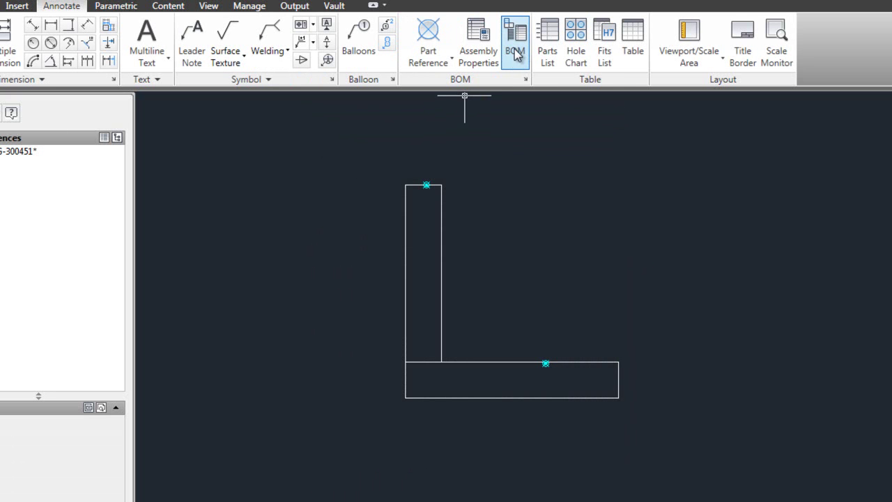
{"action": "left_click", "coordinate": [516, 56]}
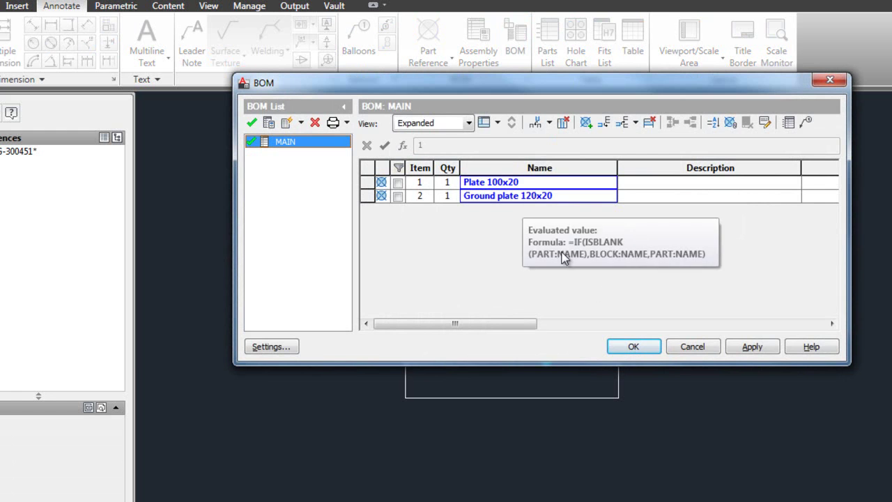
{"action": "left_click", "coordinate": [633, 347]}
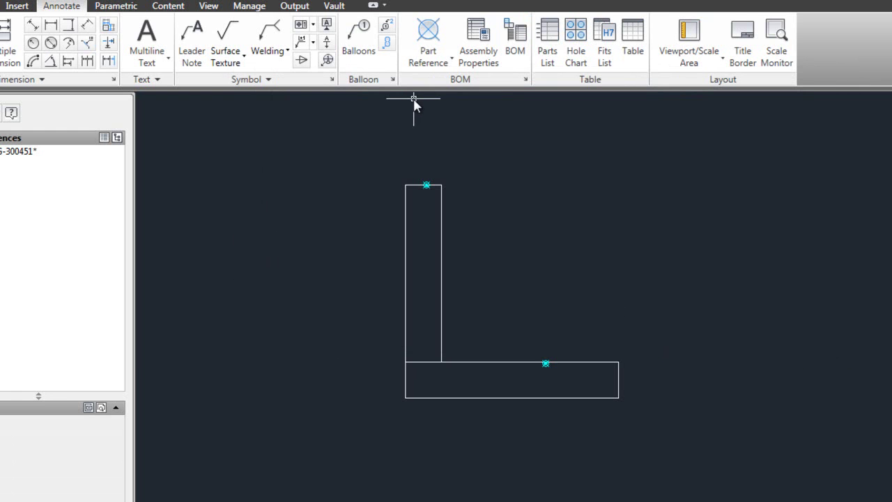
Insert an A3 border with the metric title block at 1:1 scale around the plates, with the description "Console".
{"action": "left_click", "coordinate": [741, 40]}
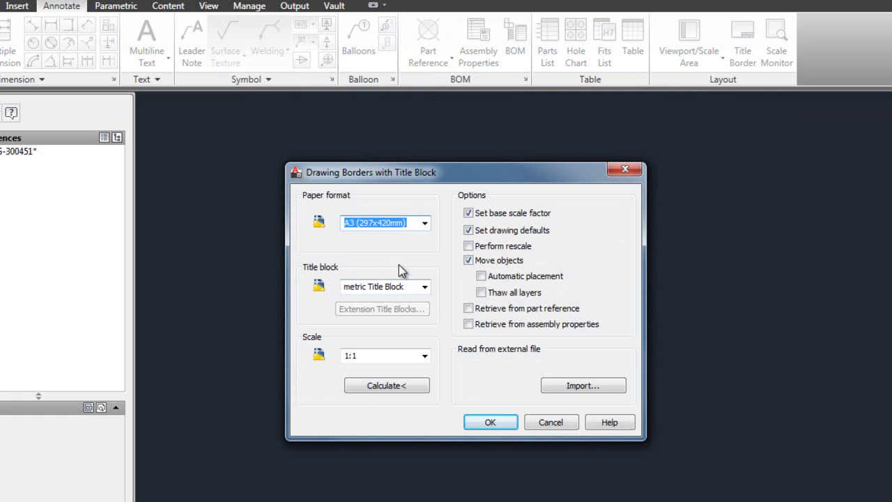
{"action": "left_click", "coordinate": [498, 424]}
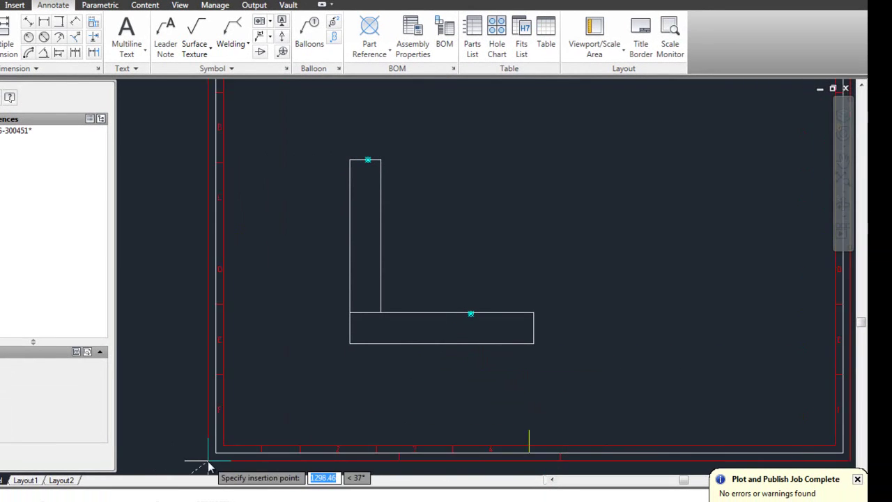
{"action": "left_click", "coordinate": [207, 466]}
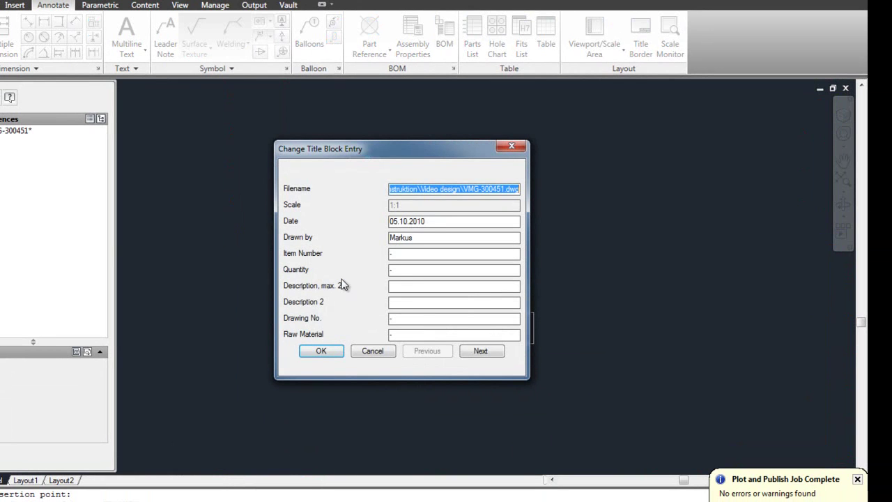
{"action": "left_click", "coordinate": [397, 285]}
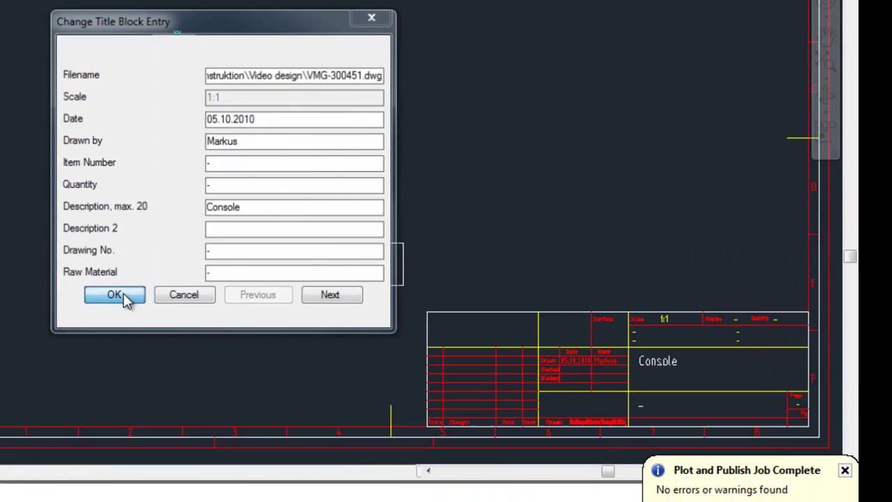
{"action": "left_click", "coordinate": [322, 350]}
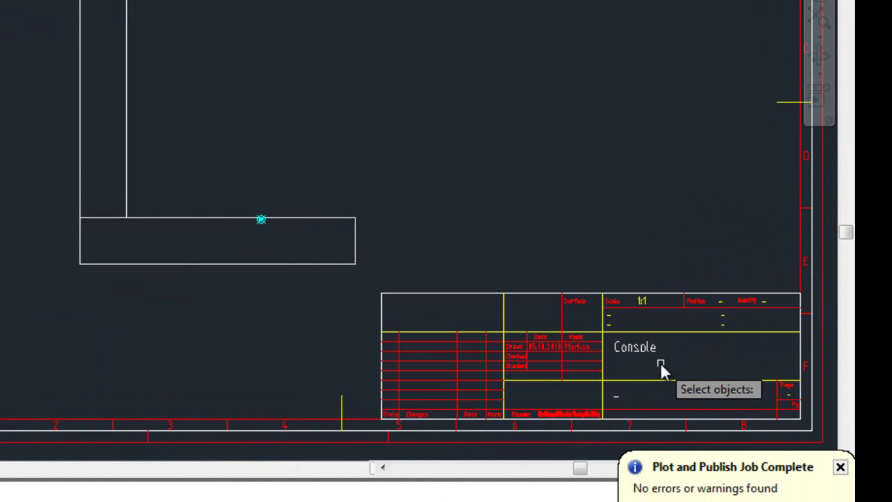
Move both plates to near the centre of the drawing border and save the drawing.
{"action": "left_click", "coordinate": [327, 264]}
{"action": "left_click", "coordinate": [126, 101]}
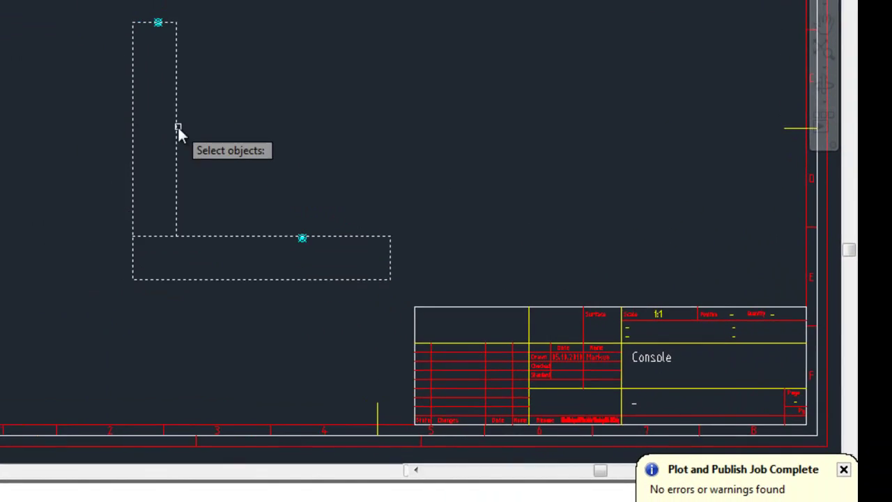
{"action": "key", "text": "Return"}
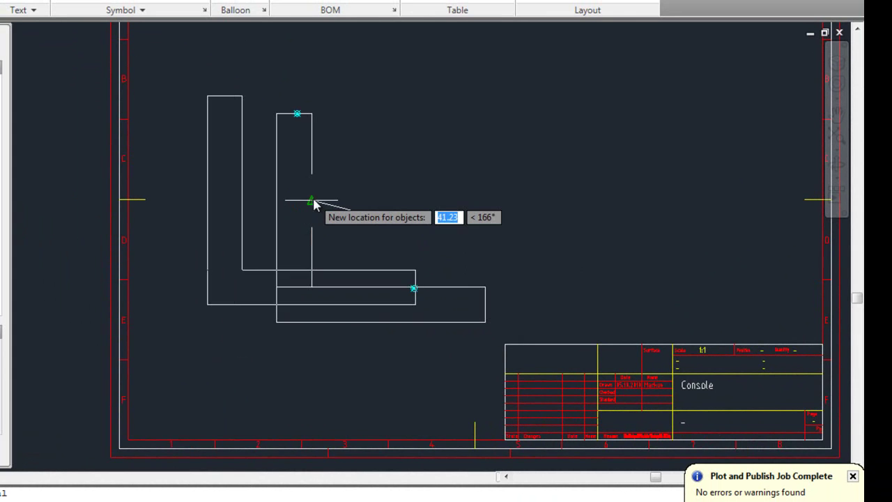
{"action": "left_click", "coordinate": [469, 143]}
{"action": "scroll", "coordinate": [468, 144], "scroll_direction": "down", "scroll_amount": 1}
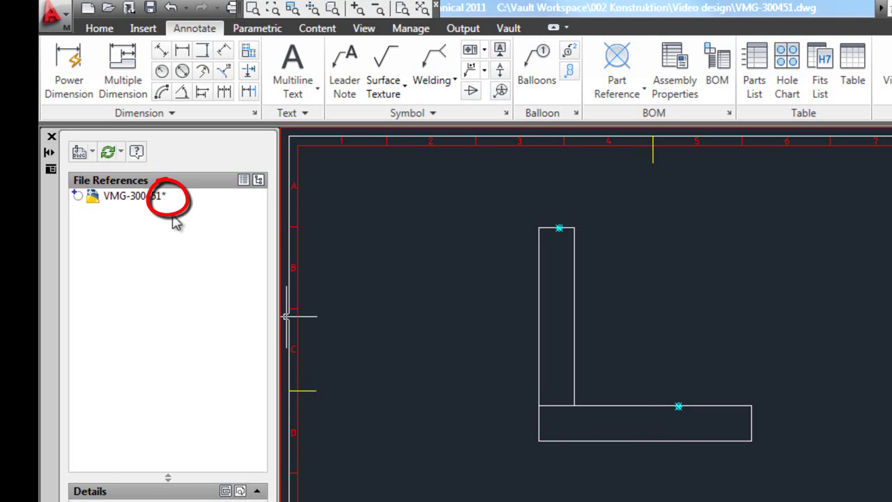
{"action": "left_click", "coordinate": [150, 8]}
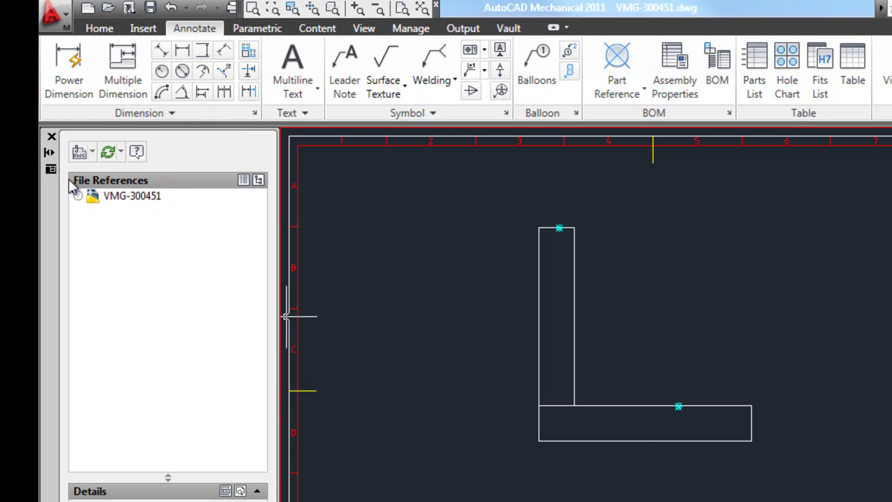
Check the drawing VMG-300451 in to the vault and select it in the Video design folder of Autodesk Vault.
{"action": "right_click", "coordinate": [110, 200]}
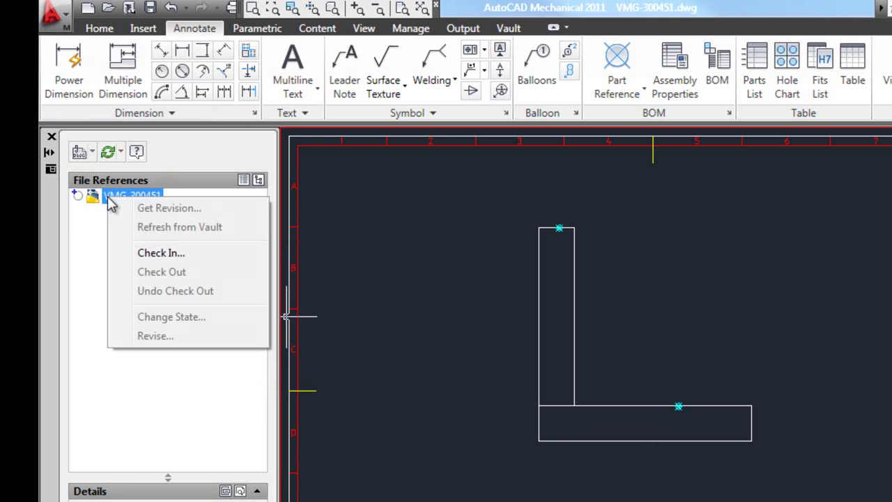
{"action": "left_click", "coordinate": [175, 255]}
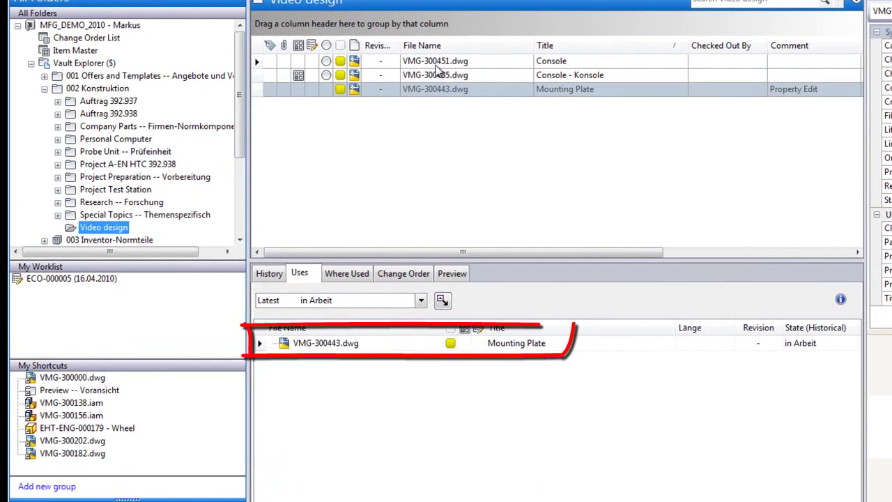
{"action": "left_click", "coordinate": [385, 105]}
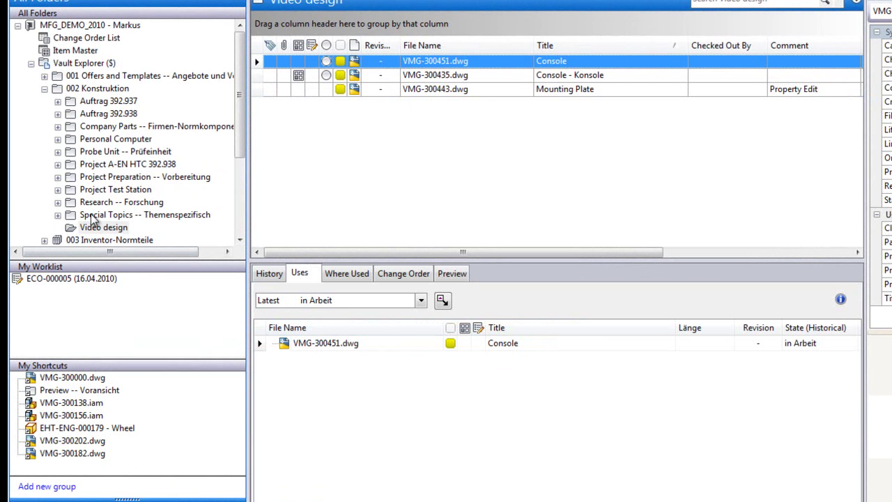
Examine the referenced files of VMG-300182.dwg from the shortcuts, and return to VMG-300451.dwg in the Video design folder.
{"action": "left_click", "coordinate": [82, 453]}
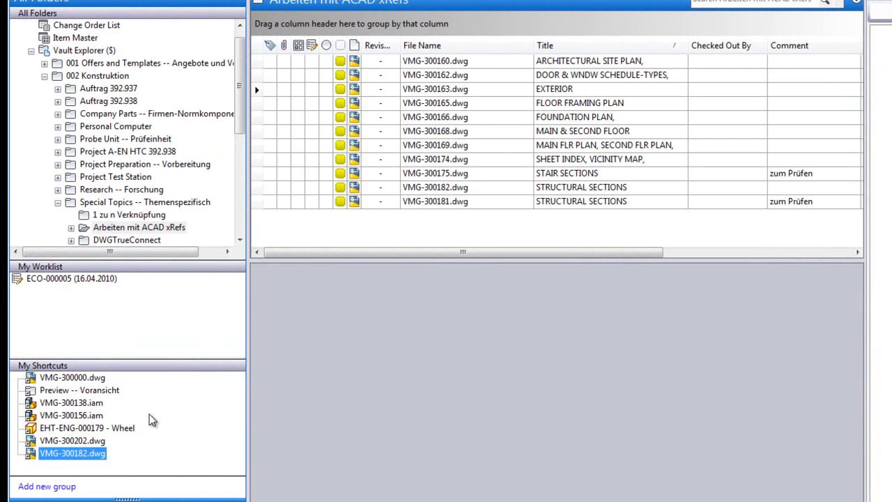
{"action": "left_click", "coordinate": [457, 185]}
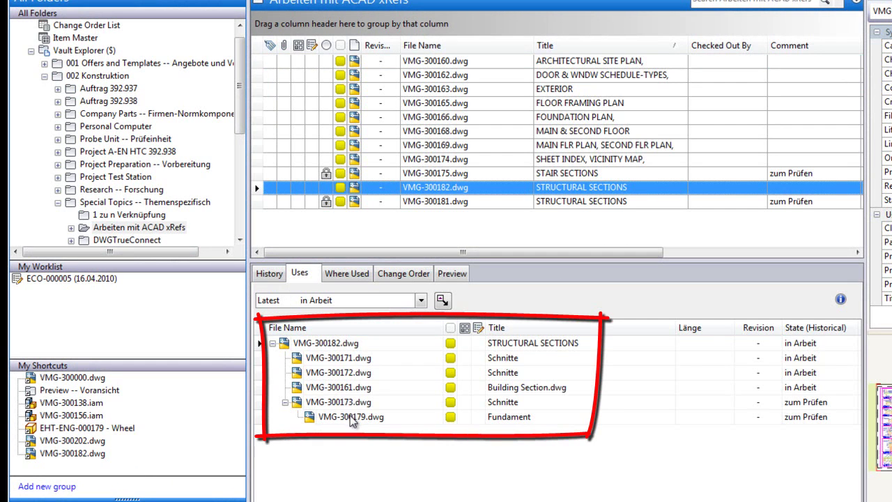
{"action": "left_click_drag", "start_coordinate": [239, 116], "coordinate": [240, 178]}
{"action": "left_click", "coordinate": [104, 202]}
{"action": "left_click", "coordinate": [439, 63]}
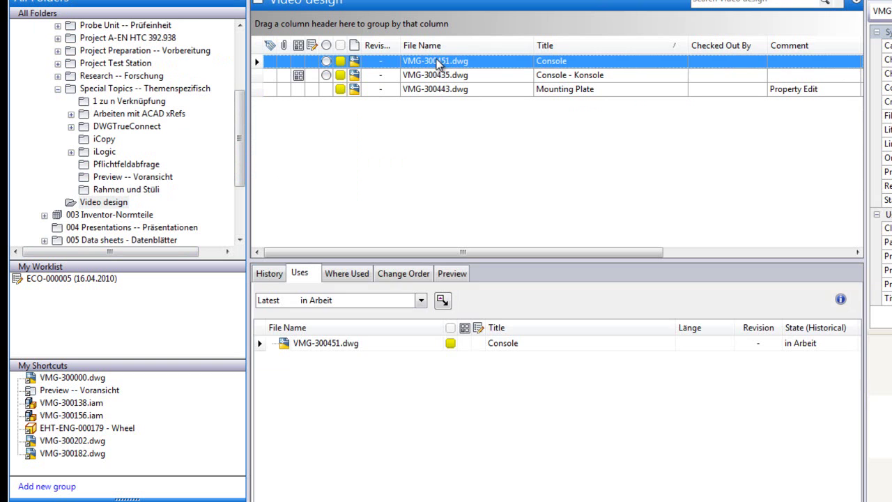
Preview VMG-300451.dwg in an enlarged preview area and examine its title block up close.
{"action": "left_click", "coordinate": [451, 273]}
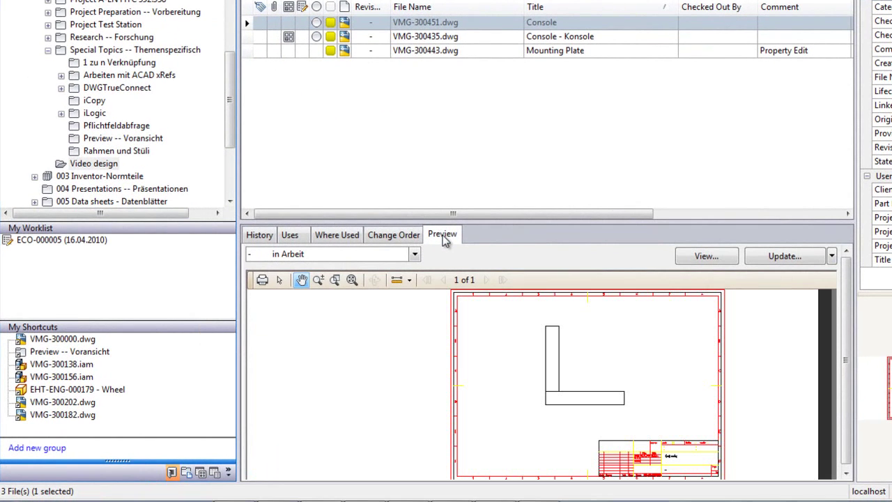
{"action": "left_click_drag", "start_coordinate": [536, 224], "coordinate": [537, 154]}
{"action": "mouse_move", "coordinate": [574, 311]}
{"action": "left_mouse_down"}
{"action": "mouse_move", "coordinate": [474, 302]}
{"action": "mouse_move", "coordinate": [513, 341]}
{"action": "mouse_move", "coordinate": [453, 251]}
{"action": "left_mouse_up"}
{"action": "left_click", "coordinate": [335, 210]}
{"action": "mouse_move", "coordinate": [457, 287]}
{"action": "left_mouse_down"}
{"action": "mouse_move", "coordinate": [563, 382]}
{"action": "mouse_move", "coordinate": [651, 416]}
{"action": "mouse_move", "coordinate": [678, 416]}
{"action": "left_mouse_up"}
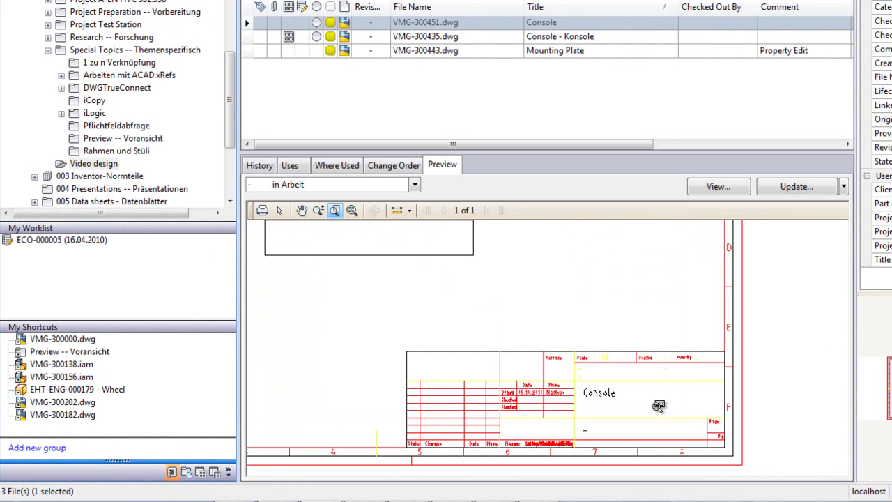
Measure the thickness of the horizontal plate in the drawing preview.
{"action": "left_click", "coordinate": [397, 210]}
{"action": "left_click", "coordinate": [474, 255]}
{"action": "scroll", "coordinate": [464, 255], "scroll_direction": "up", "scroll_amount": 2}
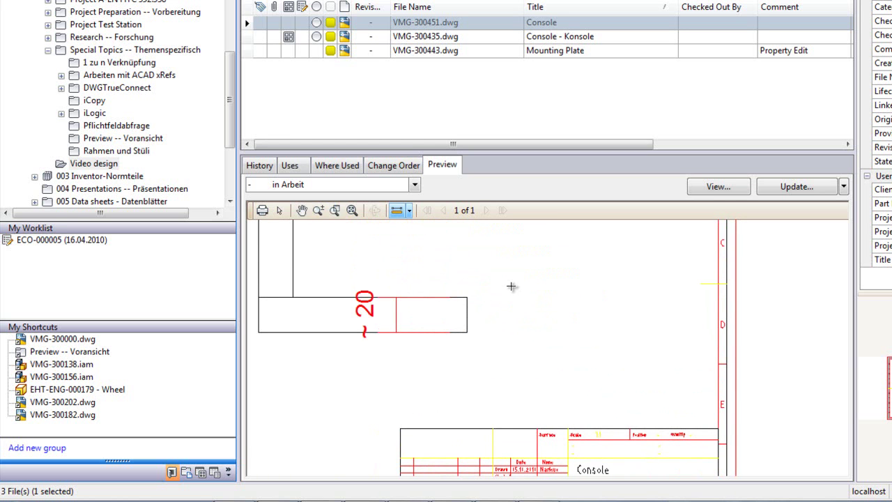
Change the Title property of VMG-300451.dwg to "Welded Console" in the vault.
{"action": "left_click", "coordinate": [291, 170]}
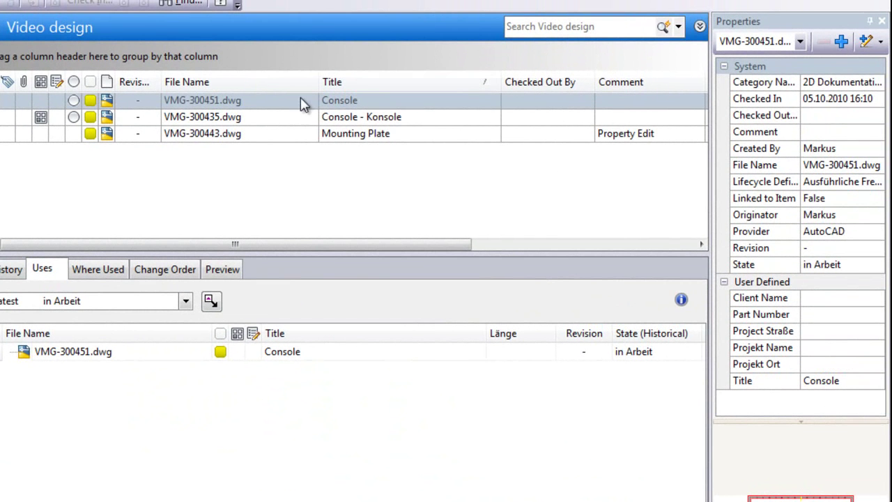
{"action": "left_click", "coordinate": [826, 381]}
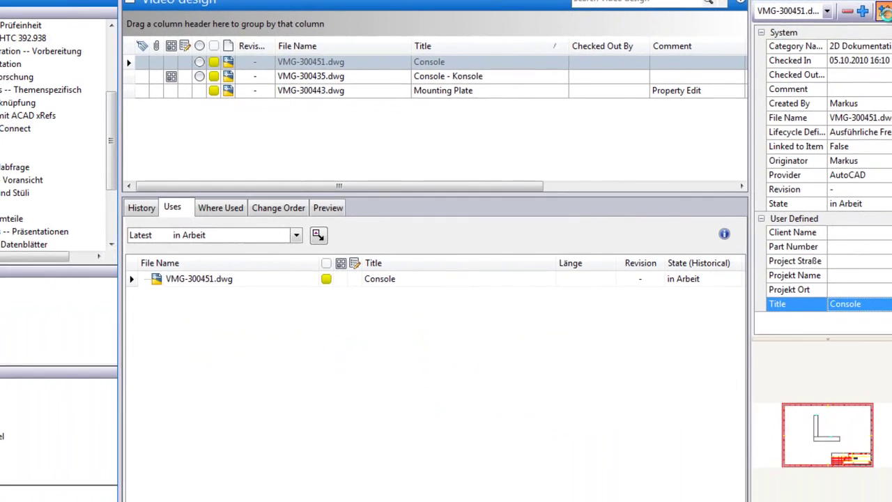
{"action": "left_click", "coordinate": [883, 12]}
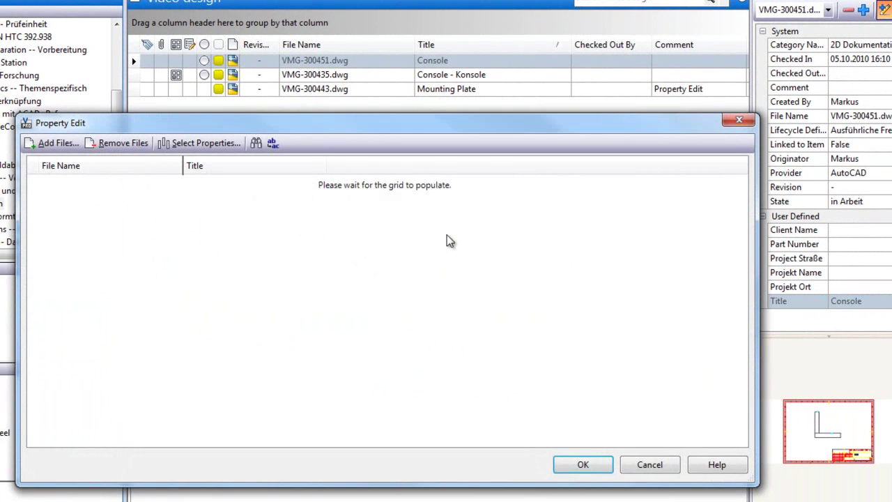
{"action": "left_click", "coordinate": [218, 182]}
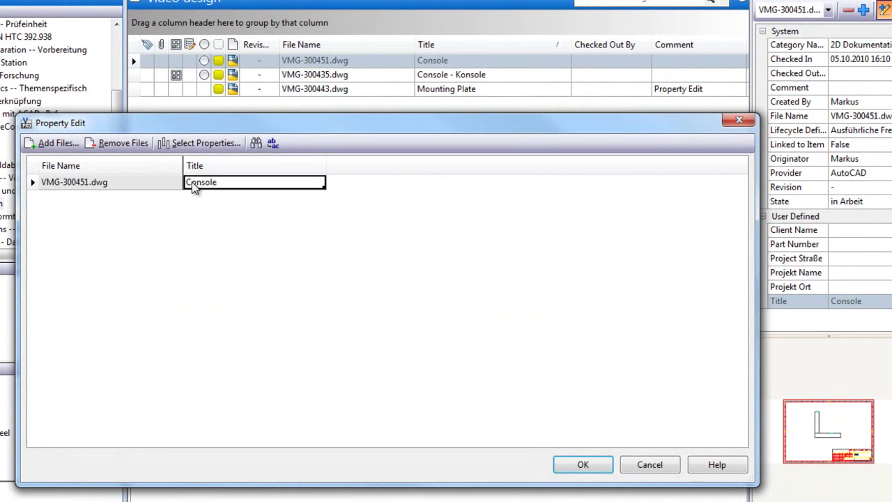
{"action": "left_click", "coordinate": [203, 182]}
{"action": "type", "text": "Welded"}
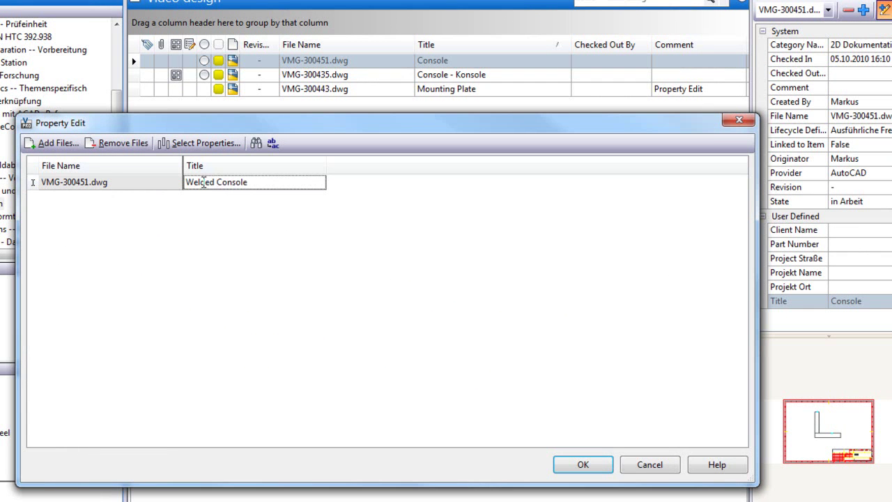
{"action": "left_click", "coordinate": [590, 469]}
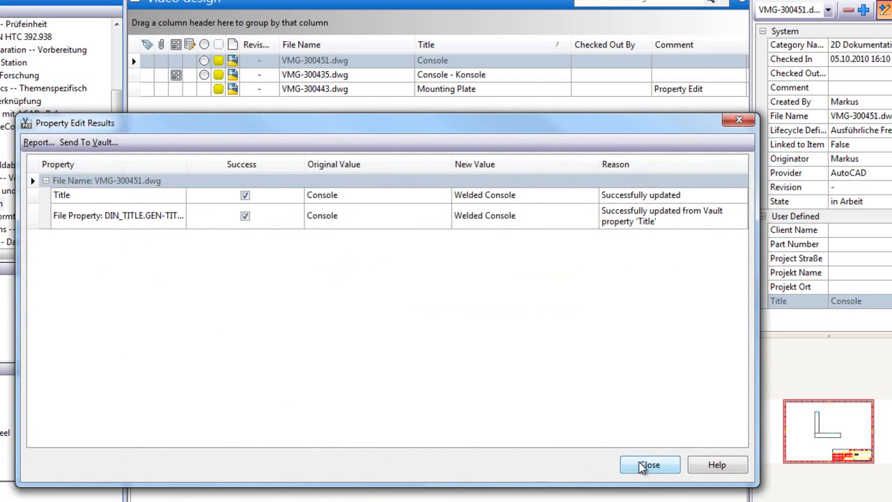
{"action": "left_click", "coordinate": [648, 465]}
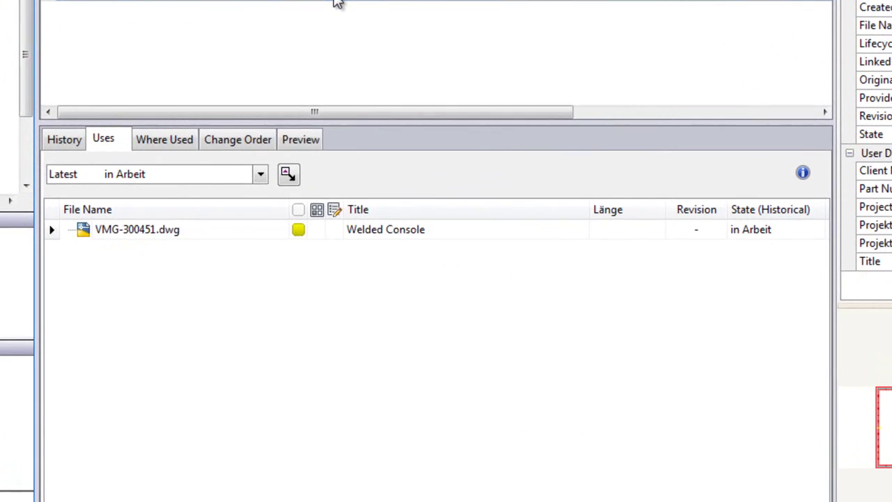
Open VMG-300451.dwg in AutoCAD Mechanical with check-out and examine the title in its title block.
{"action": "double_click", "coordinate": [337, 2]}
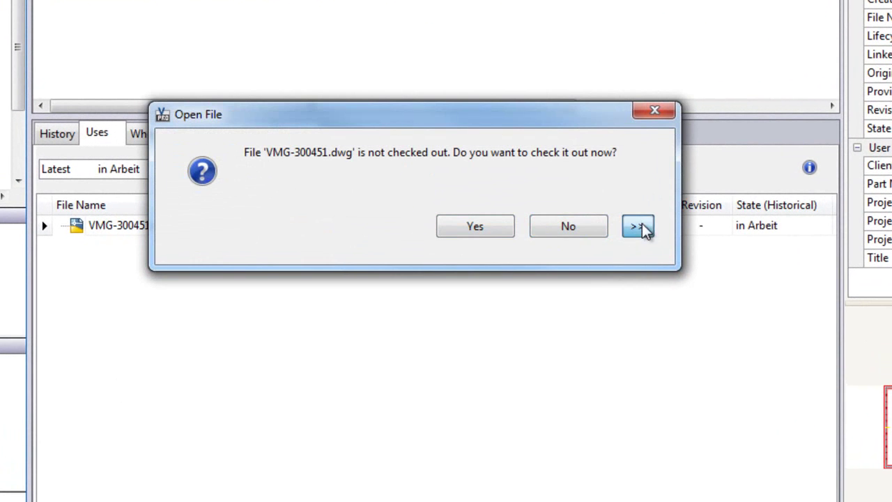
{"action": "left_click", "coordinate": [640, 228]}
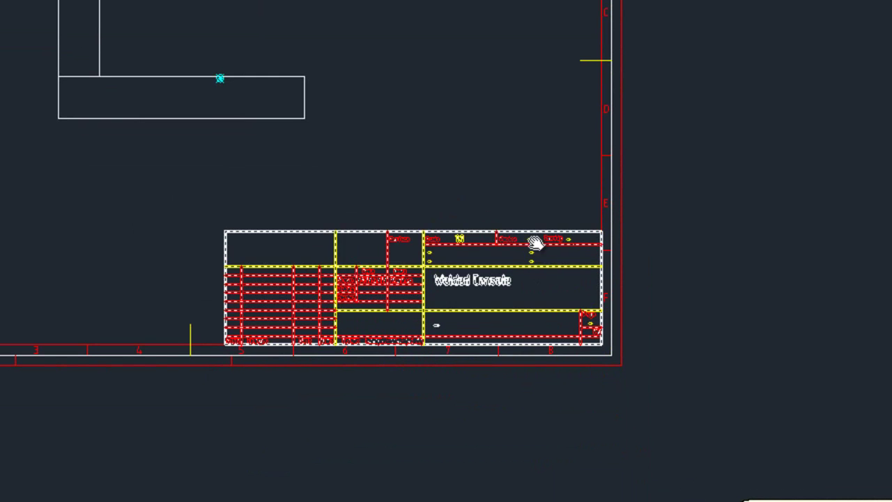
{"action": "key", "text": "Escape"}
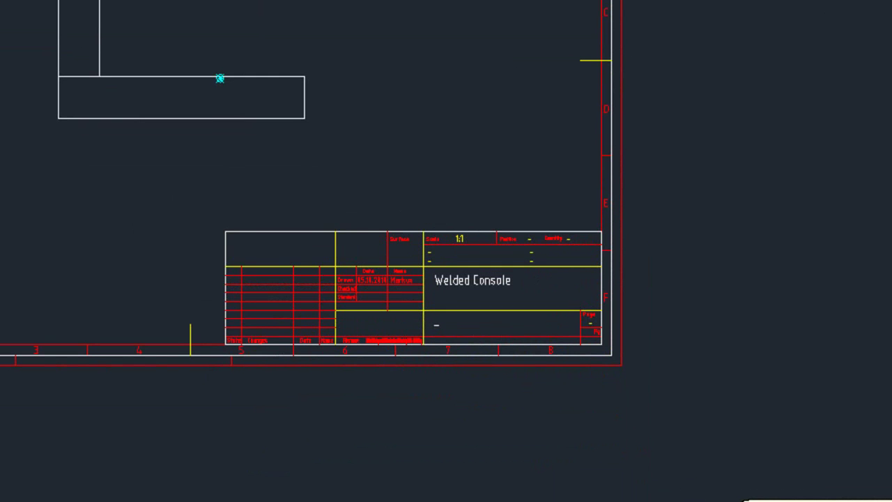
Close VMG-300451.dwg, saving its changes and checking them in to the vault.
{"action": "key", "text": "ctrl+F4"}
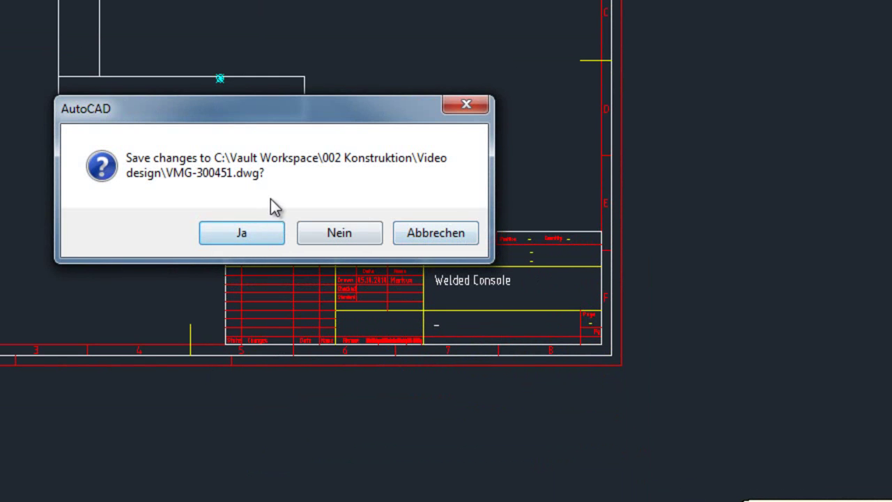
{"action": "left_click", "coordinate": [254, 237]}
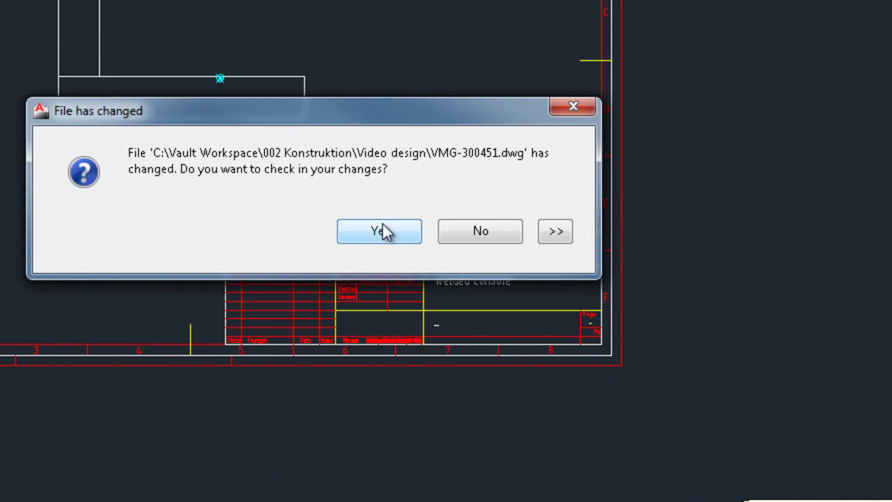
{"action": "left_click", "coordinate": [555, 234]}
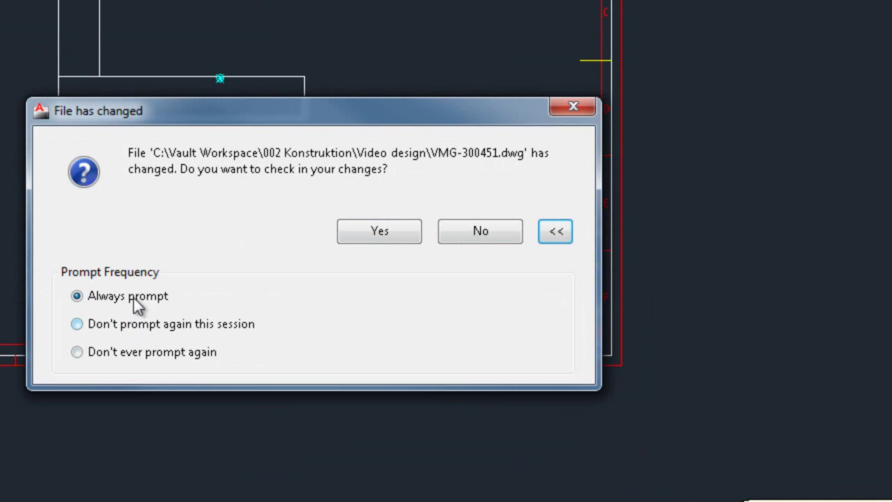
{"action": "left_click", "coordinate": [390, 237]}
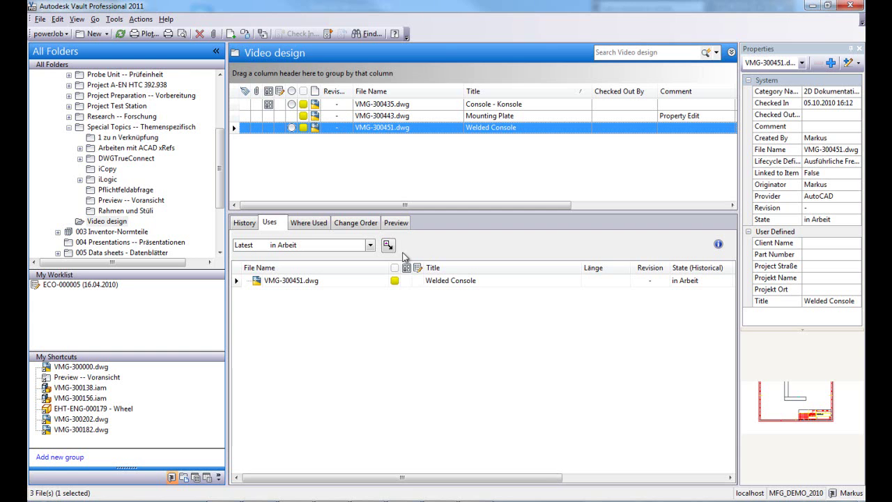
Examine the title block in the Vault preview of VMG-300451.dwg, and return to its list of used files.
{"action": "left_click", "coordinate": [396, 221]}
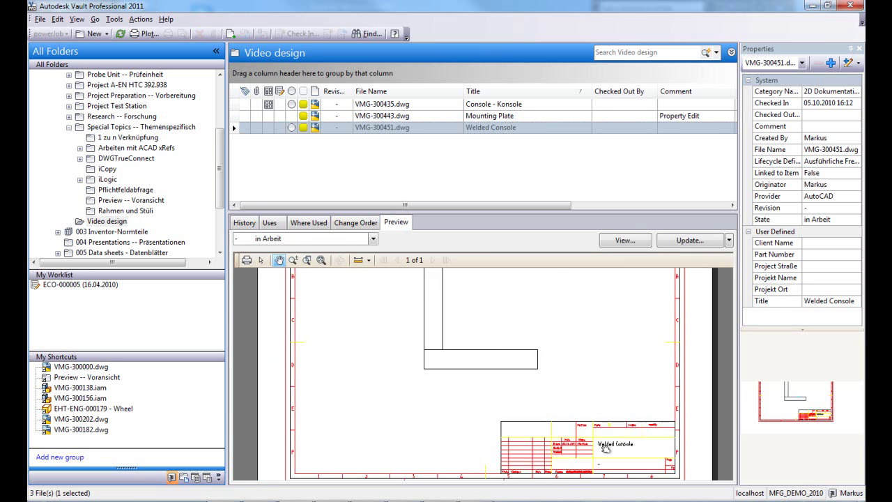
{"action": "scroll", "coordinate": [605, 448], "scroll_direction": "up", "scroll_amount": 3}
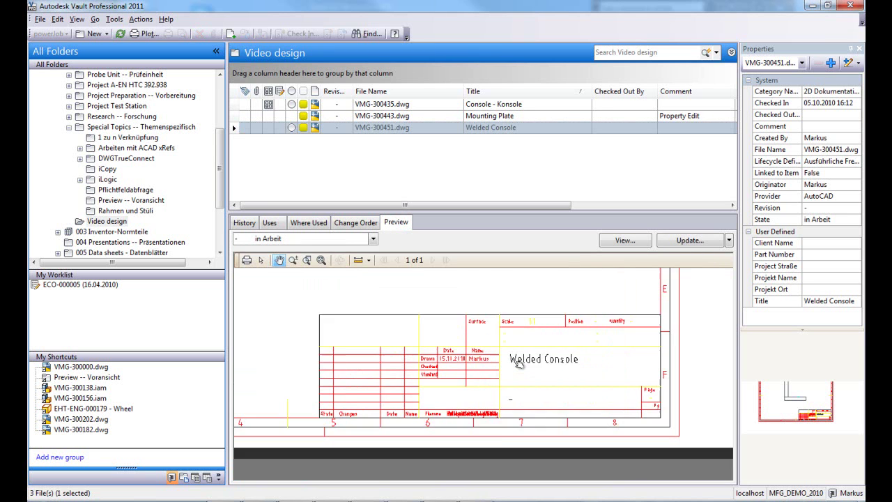
{"action": "scroll", "coordinate": [519, 363], "scroll_direction": "up", "scroll_amount": 2}
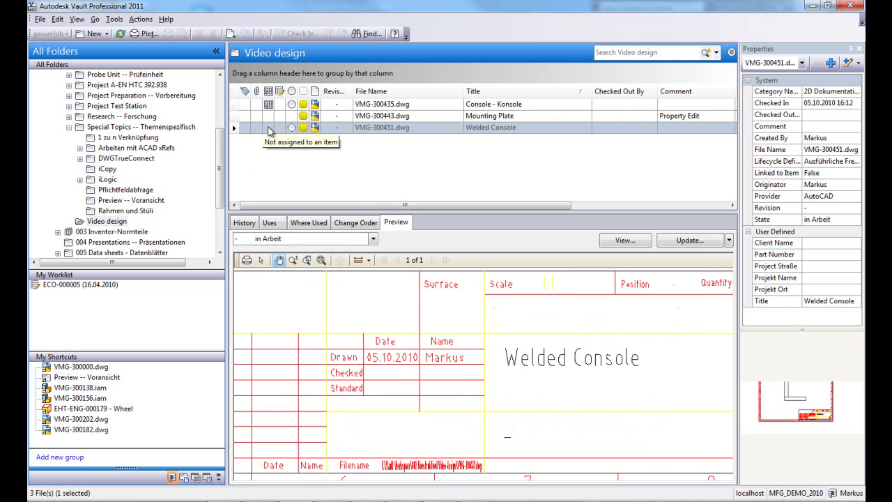
{"action": "left_click", "coordinate": [271, 224]}
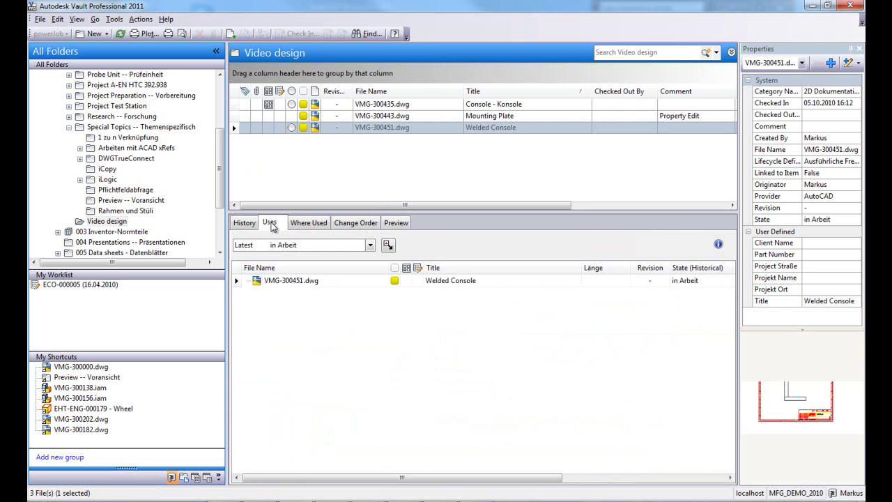
Start assigning items to VMG-300451.dwg and renumber the assembly and both plate items with the VMG numbering scheme.
{"action": "left_click", "coordinate": [269, 129]}
{"action": "right_click", "coordinate": [281, 130]}
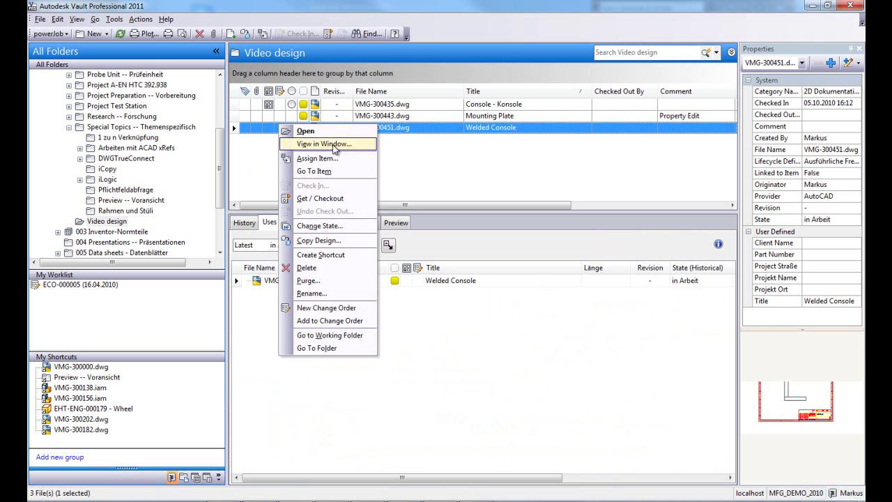
{"action": "left_click", "coordinate": [317, 158]}
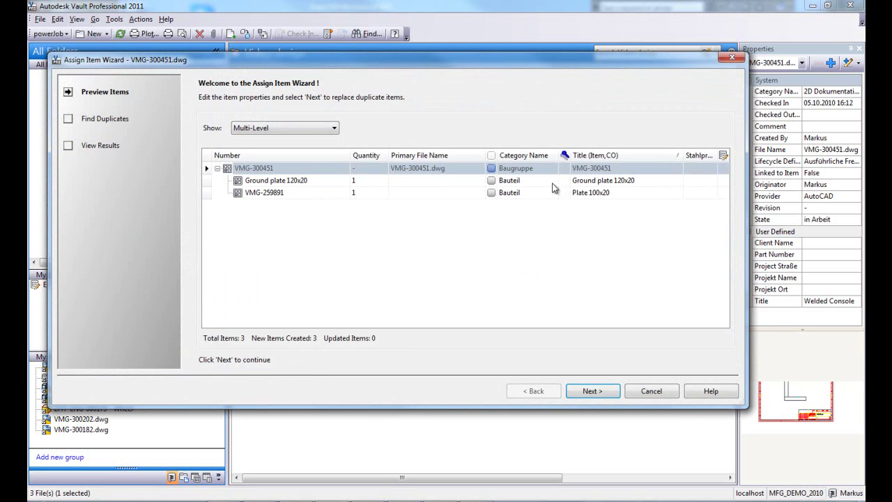
{"action": "left_click", "coordinate": [271, 170]}
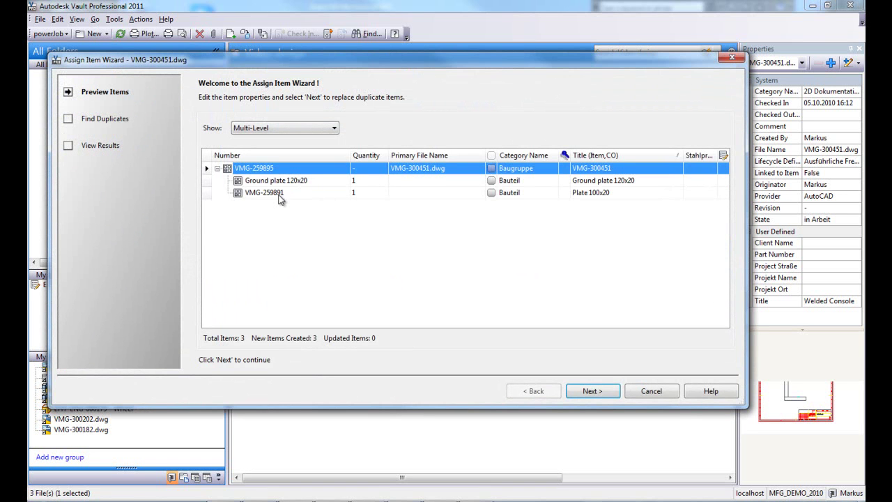
{"action": "left_click", "coordinate": [278, 195], "text": "shift"}
{"action": "right_click", "coordinate": [300, 170]}
{"action": "left_click", "coordinate": [327, 174]}
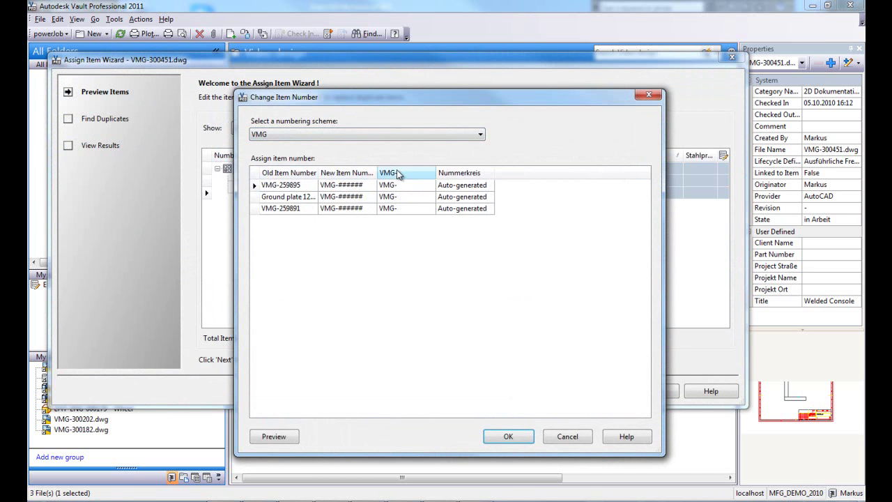
{"action": "left_click", "coordinate": [516, 437]}
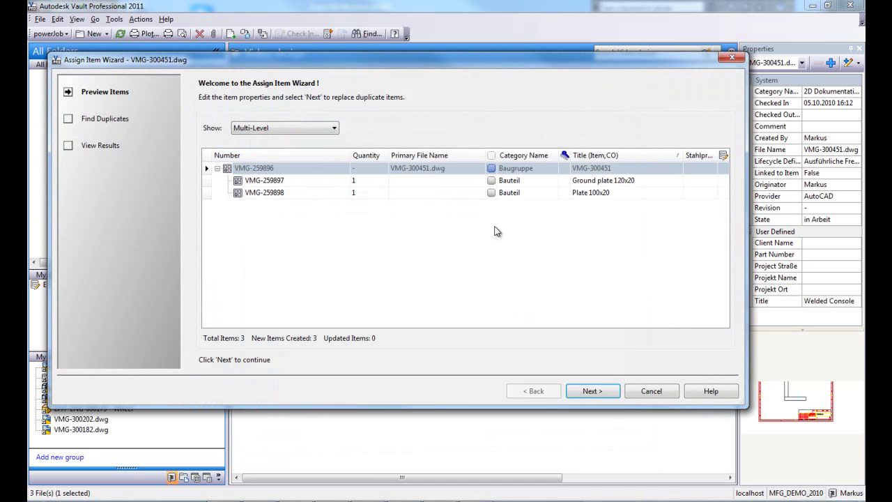
Set the assembly item's title to "Welded Console" and finish the item assignment without replacing any duplicates.
{"action": "left_click", "coordinate": [610, 168]}
{"action": "left_click_drag", "start_coordinate": [606, 167], "coordinate": [547, 166]}
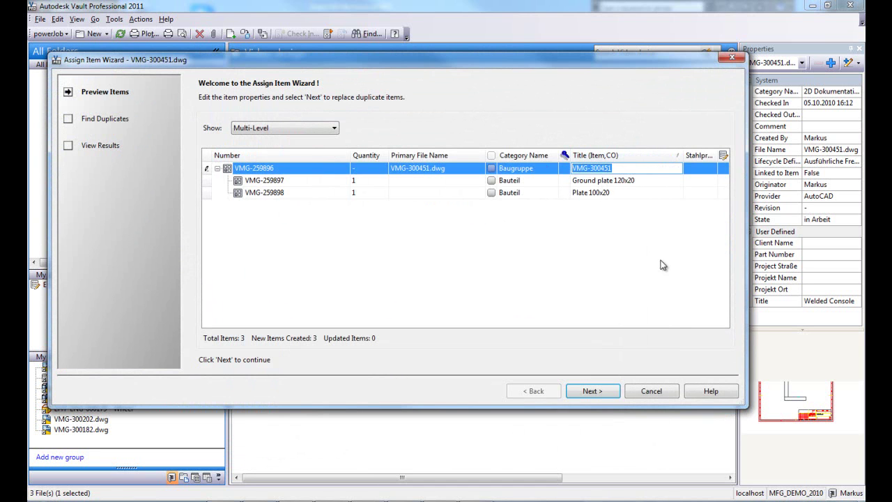
{"action": "type", "text": "Welded Console"}
{"action": "left_click", "coordinate": [589, 388]}
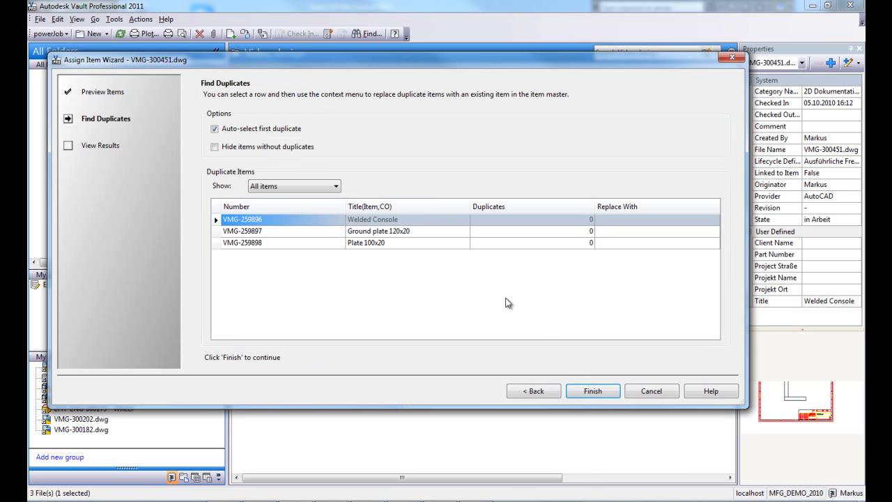
{"action": "left_click", "coordinate": [590, 391]}
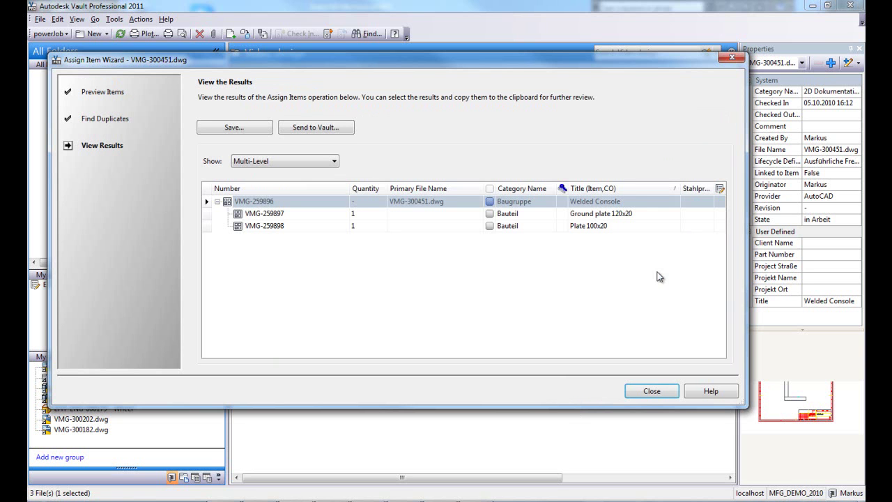
Close the item assignment results and go from VMG-300451.dwg to its associated Welded Console item, VMG-259896, in the Item Master.
{"action": "left_click", "coordinate": [654, 390]}
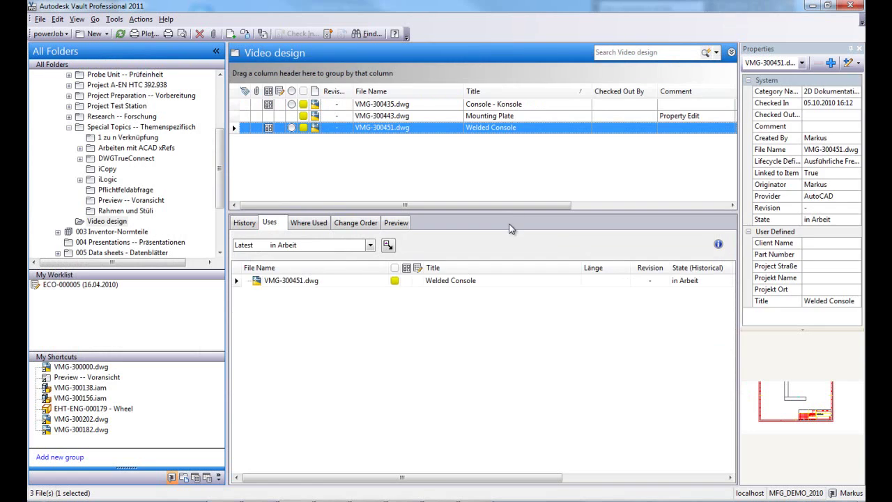
{"action": "mouse_move", "coordinate": [269, 133]}
{"action": "right_click", "coordinate": [269, 128]}
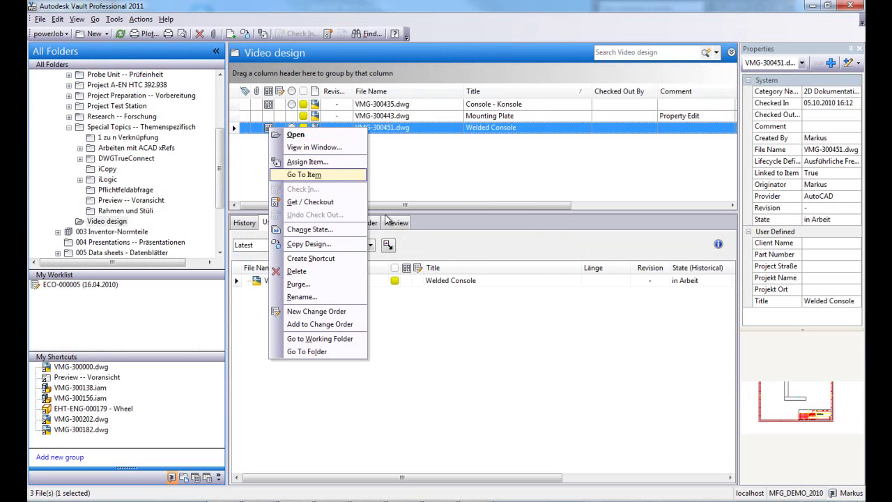
{"action": "key", "text": "Return"}
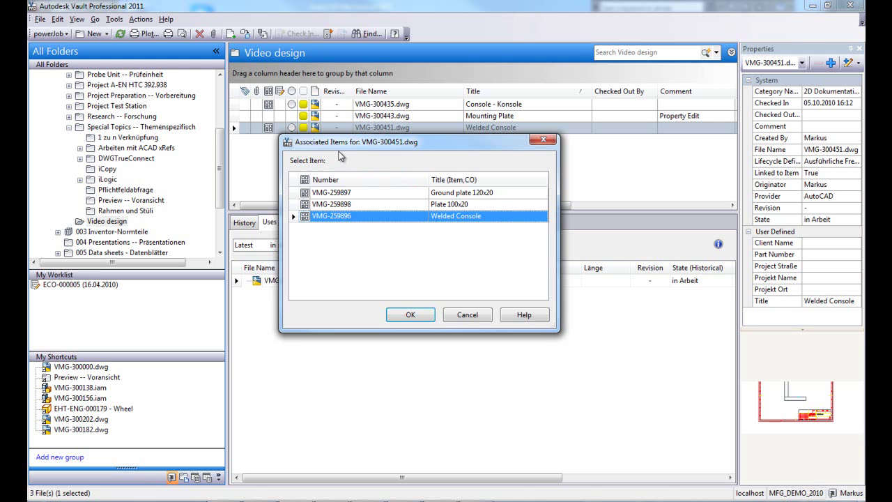
{"action": "key", "text": "Return"}
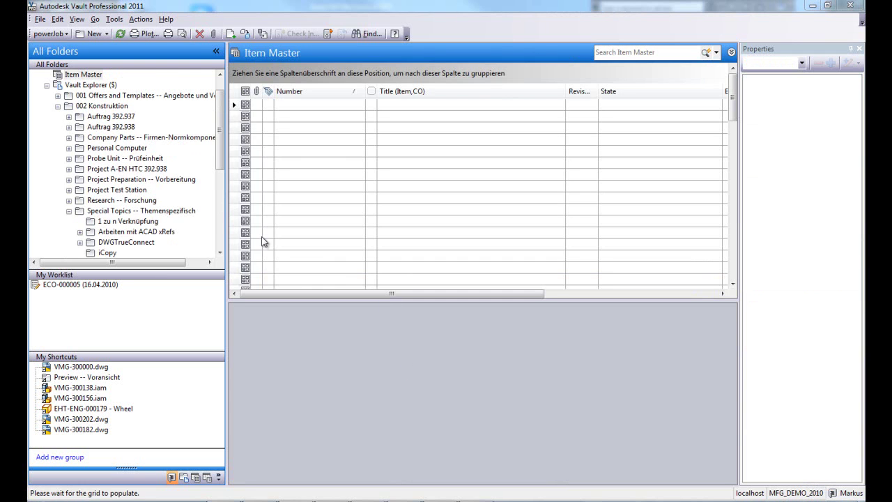
Open the Welded Console item for editing, review both plates in its bill of materials, and save and close the item.
{"action": "key", "text": "shift+F10"}
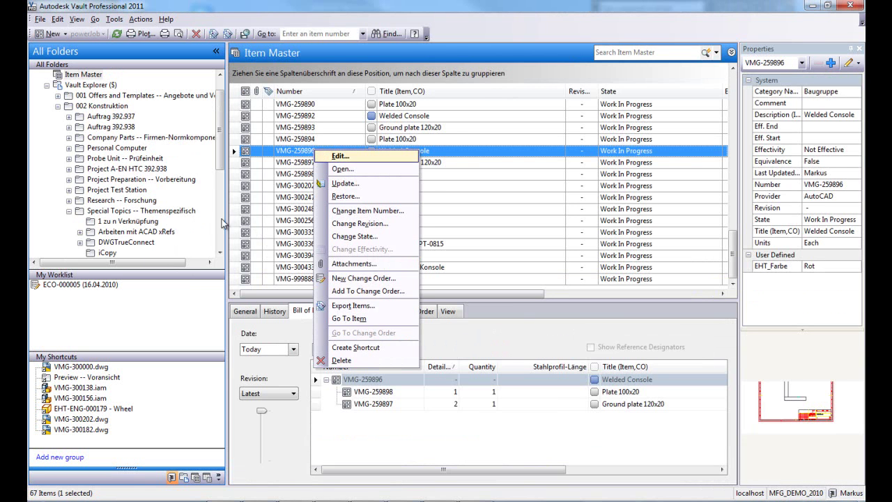
{"action": "key", "text": "Return"}
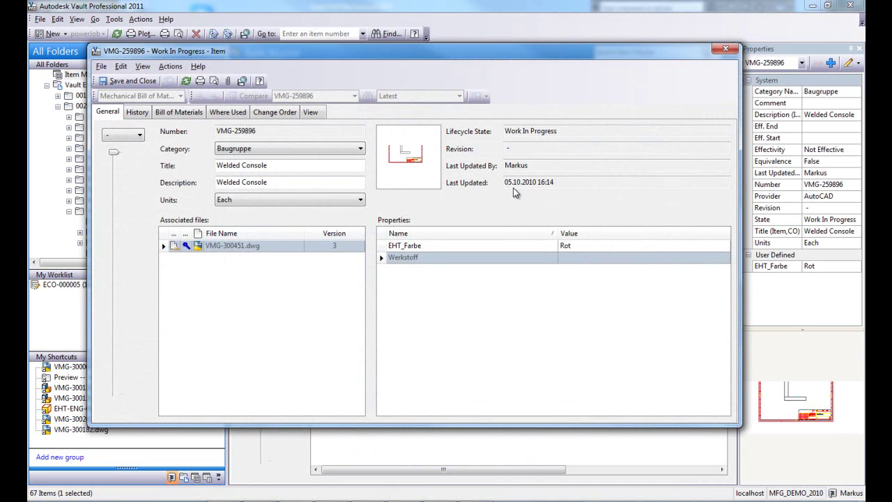
{"action": "key", "text": "ctrl+Tab"}
{"action": "key", "text": "ctrl+Tab"}
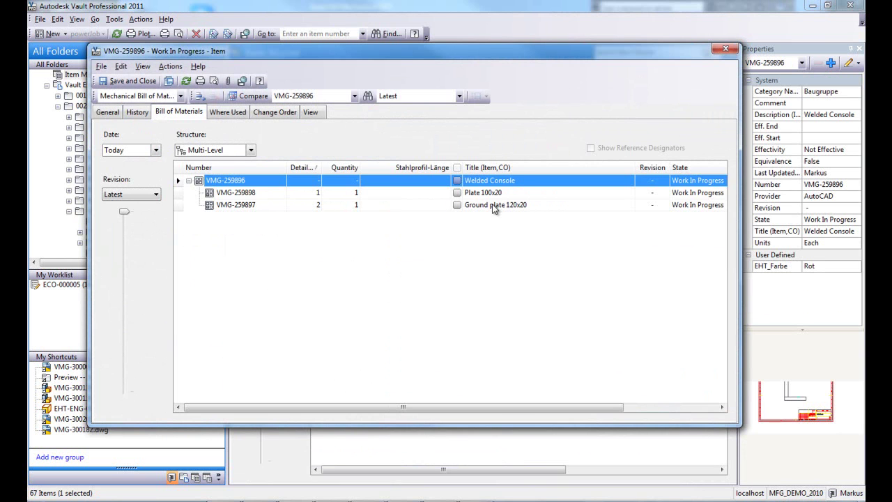
{"action": "key", "text": "Down"}
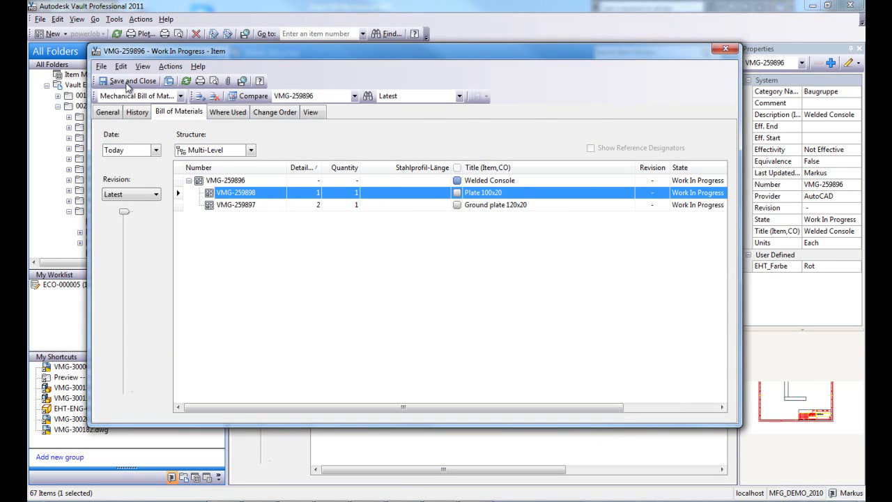
{"action": "key", "text": "Down"}
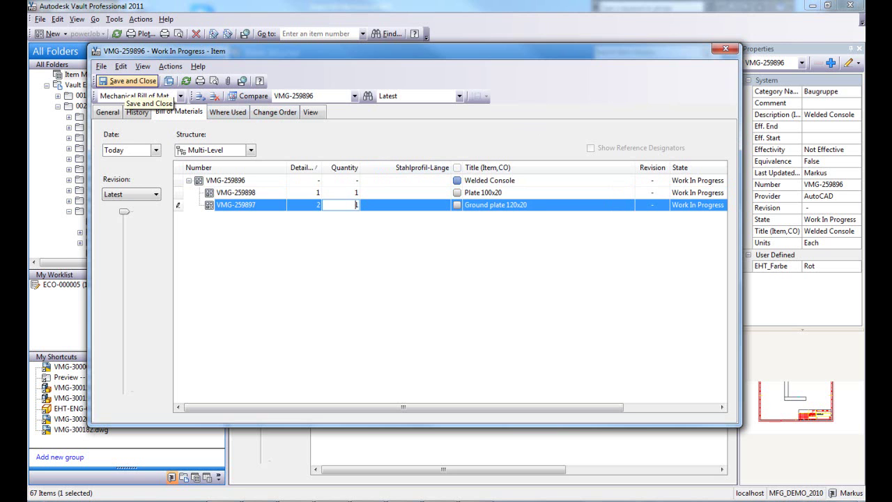
{"action": "left_click", "coordinate": [125, 80]}
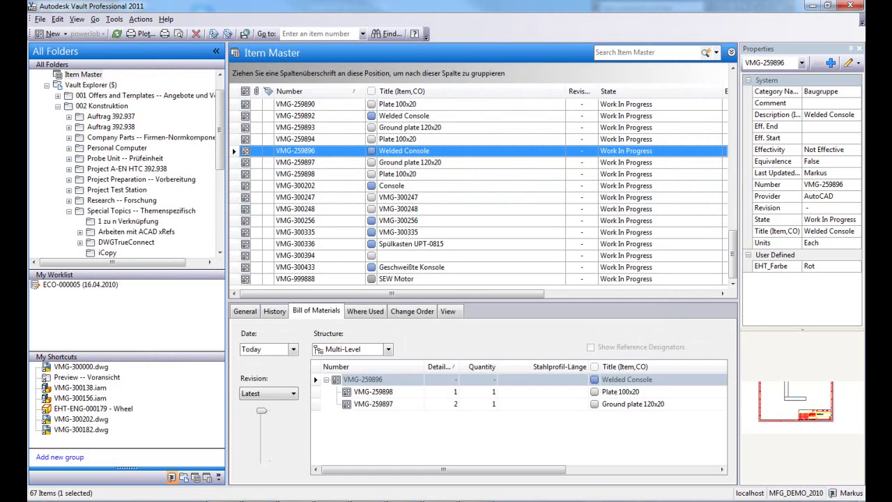